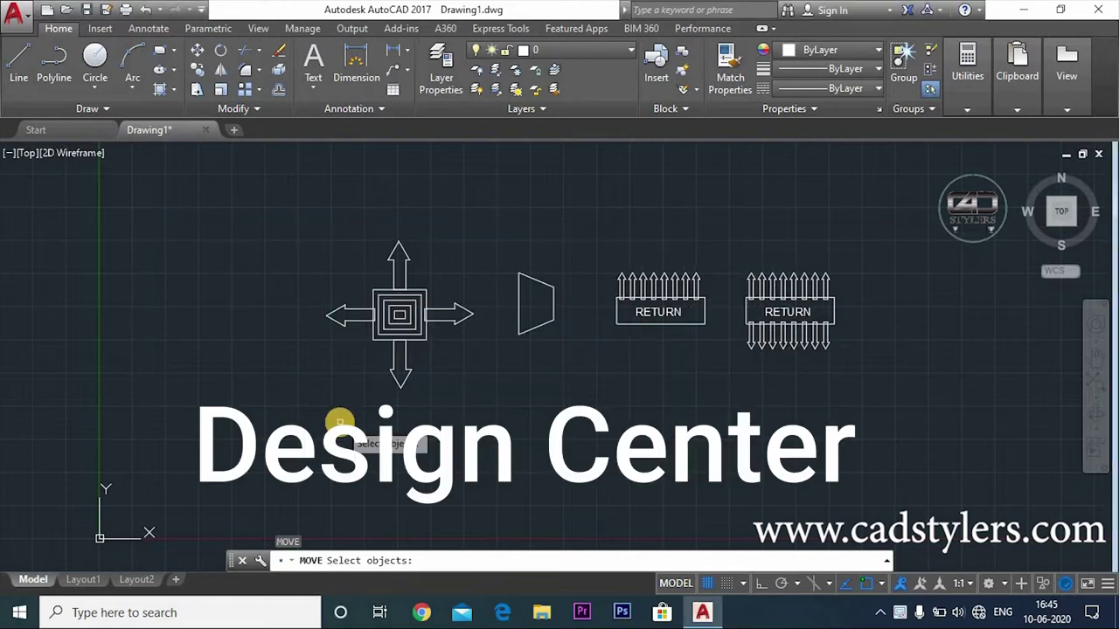
Define the supply diffuser symbol as a block named DIFFUSER
{"action": "key", "text": "Escape"}
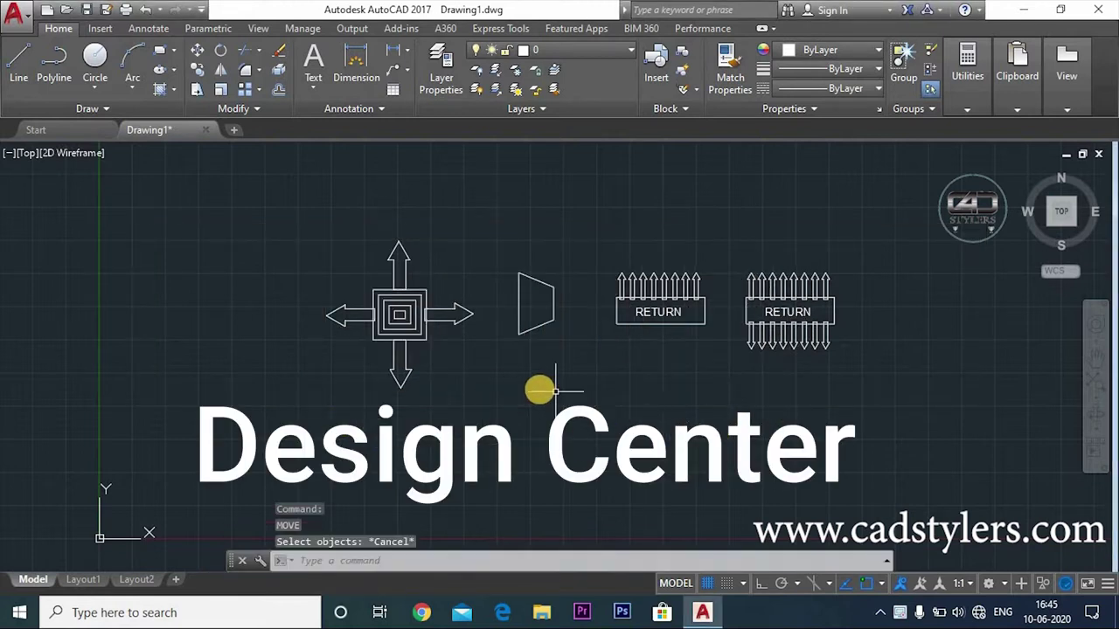
{"action": "middle_click_drag", "start_coordinate": [487, 415], "coordinate": [481, 404]}
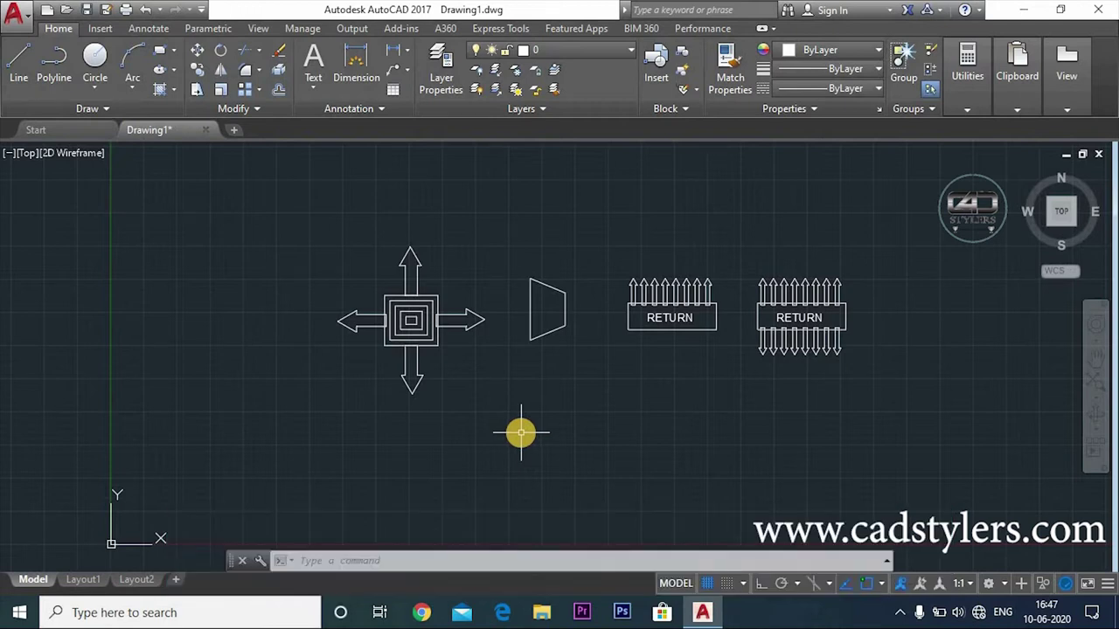
{"action": "middle_click_drag", "start_coordinate": [521, 432], "coordinate": [320, 447]}
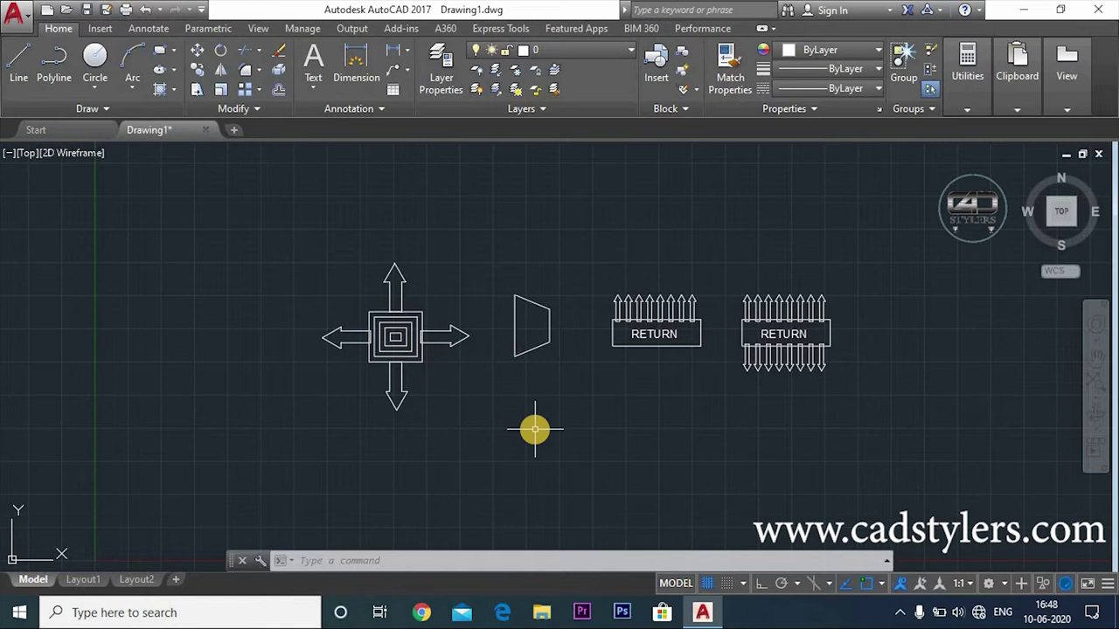
{"action": "middle_click_drag", "start_coordinate": [535, 428], "coordinate": [544, 432]}
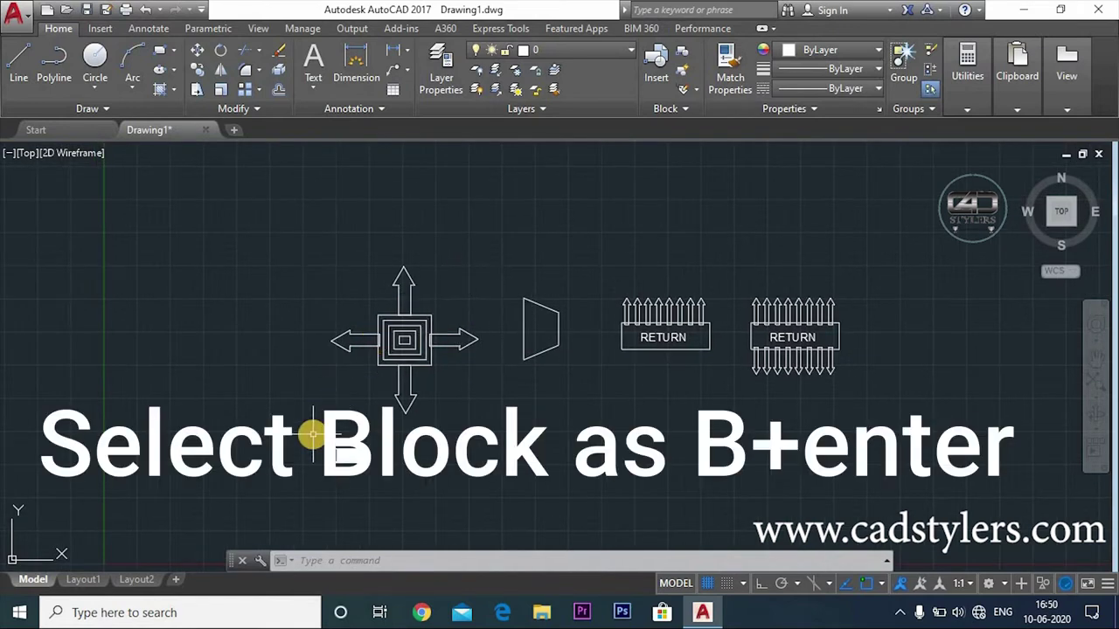
{"action": "type", "text": "b"}
{"action": "key", "text": "Return"}
{"action": "left_click", "coordinate": [385, 178]}
{"action": "type", "text": "DIFFUSER"}
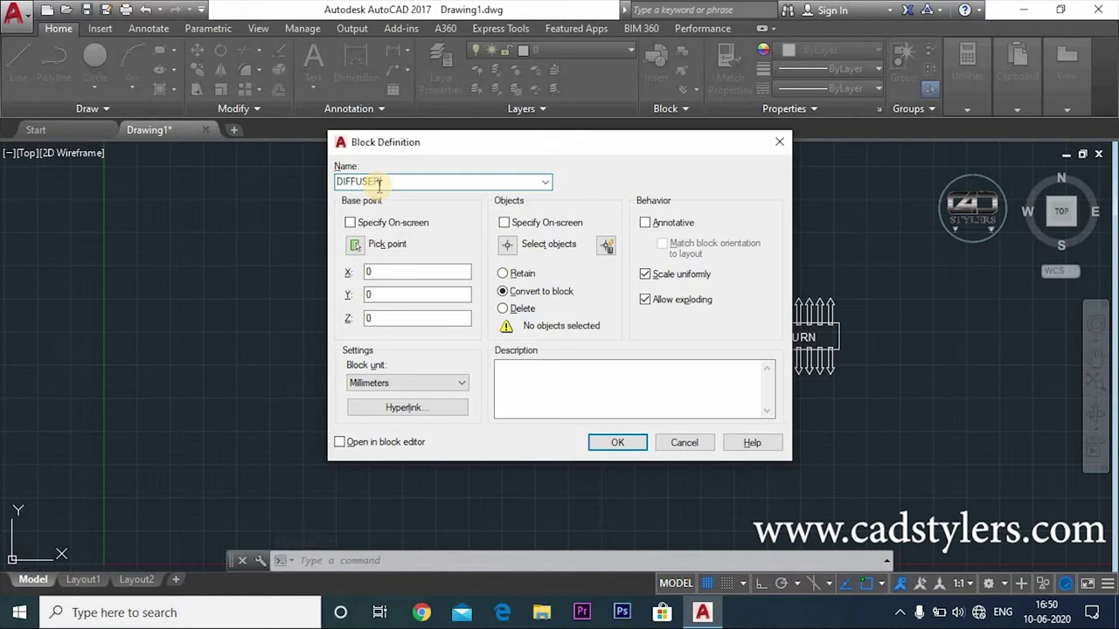
{"action": "left_click", "coordinate": [509, 248]}
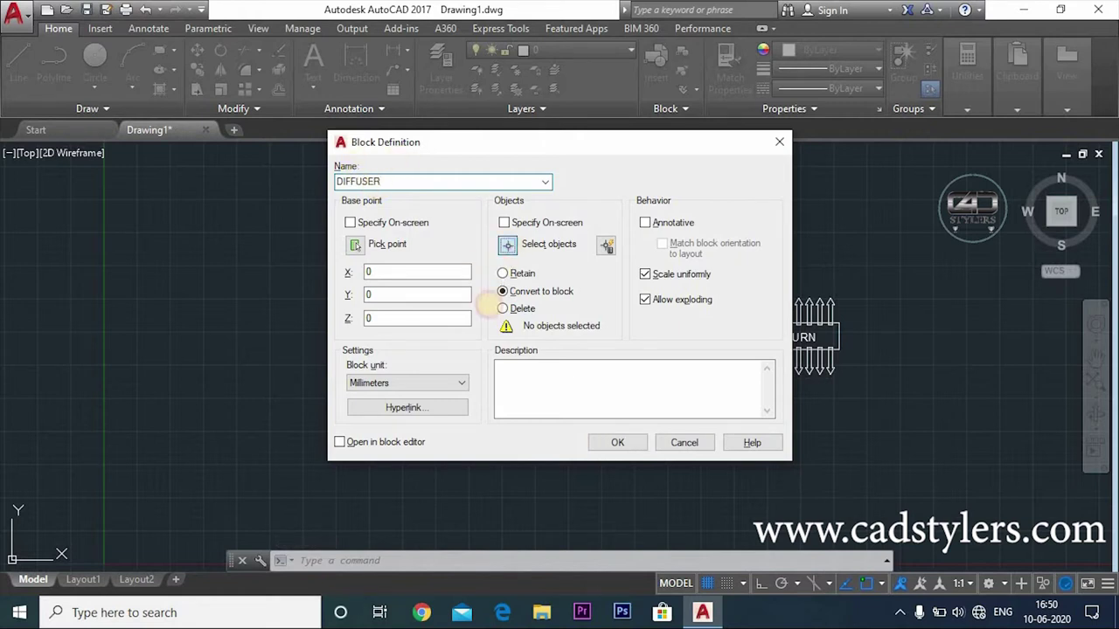
{"action": "left_click", "coordinate": [491, 262]}
{"action": "left_click", "coordinate": [291, 407]}
{"action": "key", "text": "Return"}
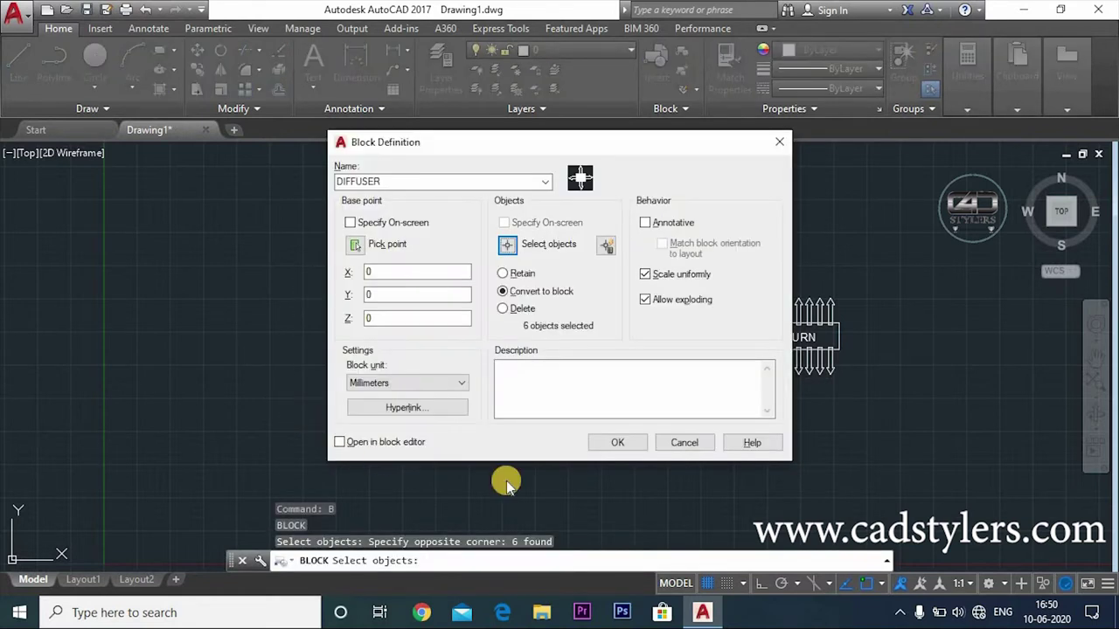
{"action": "left_click", "coordinate": [615, 442]}
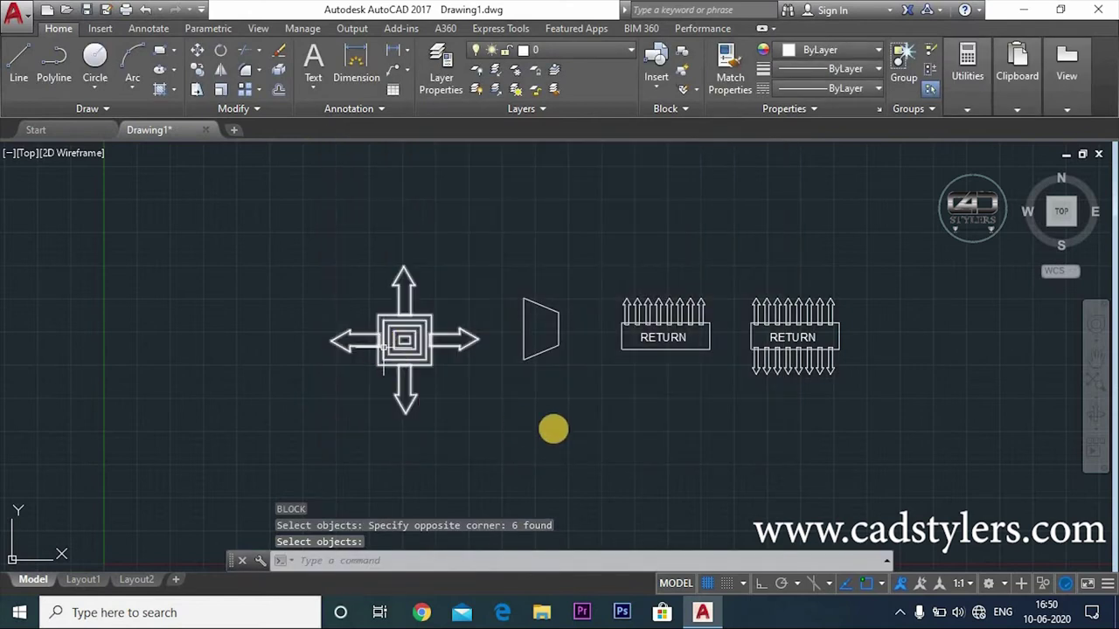
Define the trapezoid fitting as a block named BEND
{"action": "type", "text": "b"}
{"action": "key", "text": "Return"}
{"action": "type", "text": "B"}
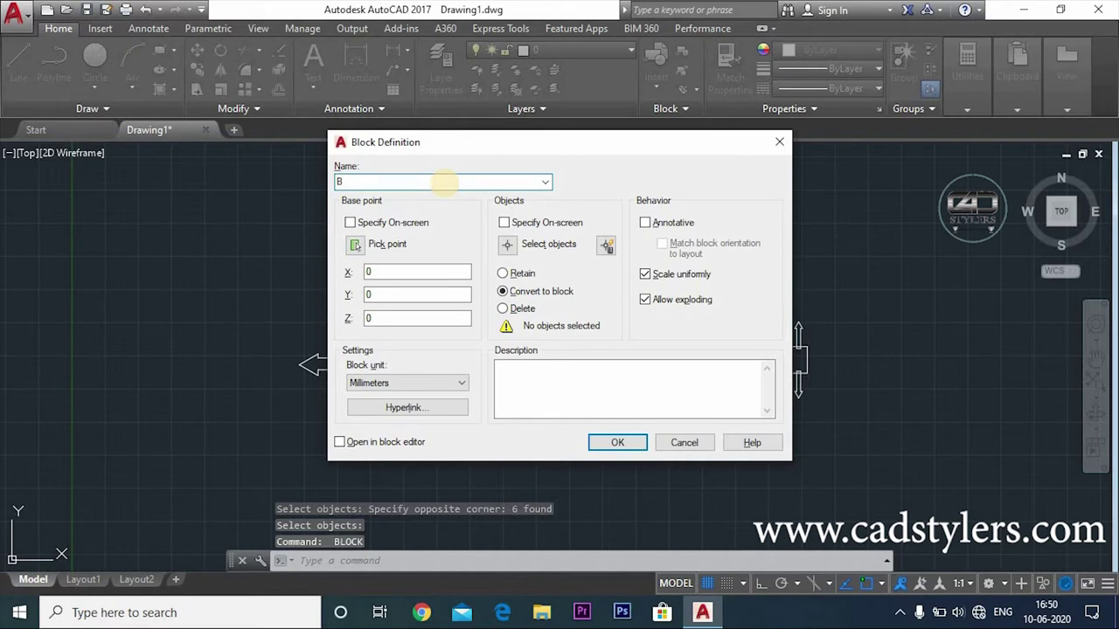
{"action": "type", "text": "END"}
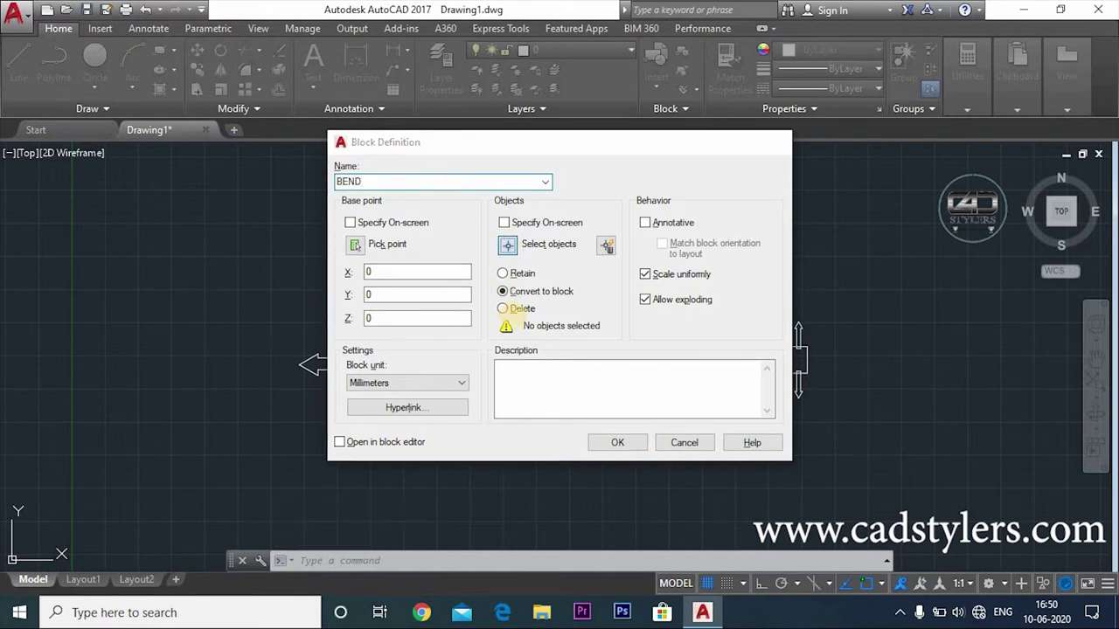
{"action": "left_click", "coordinate": [507, 244]}
{"action": "left_click", "coordinate": [522, 296]}
{"action": "left_click", "coordinate": [476, 425]}
{"action": "key", "text": "Return"}
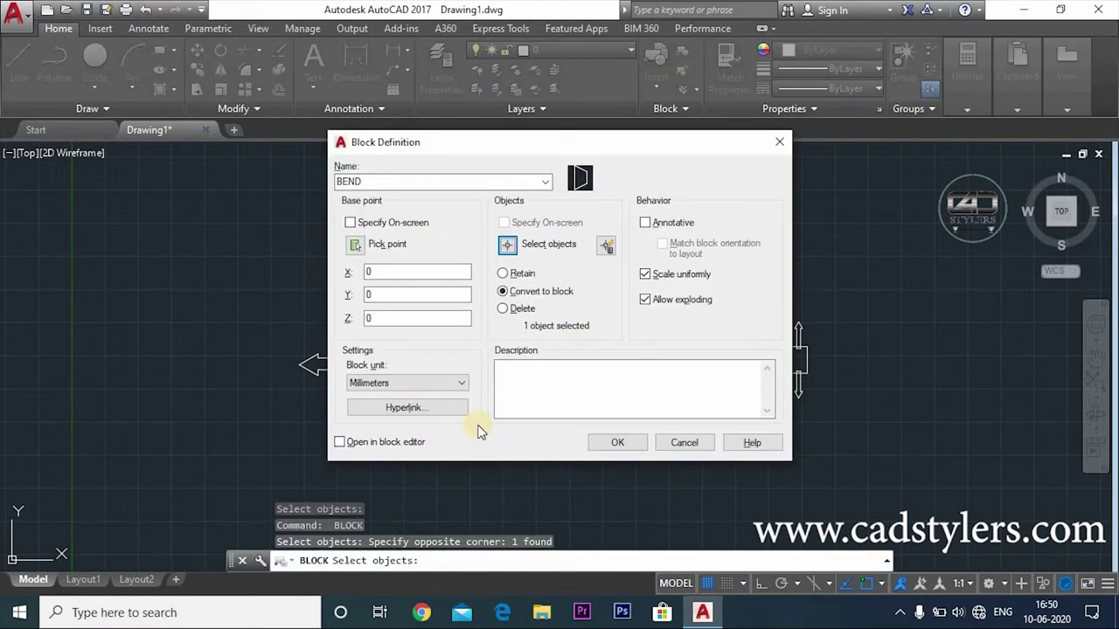
{"action": "left_click", "coordinate": [612, 442]}
{"action": "key", "text": "Return"}
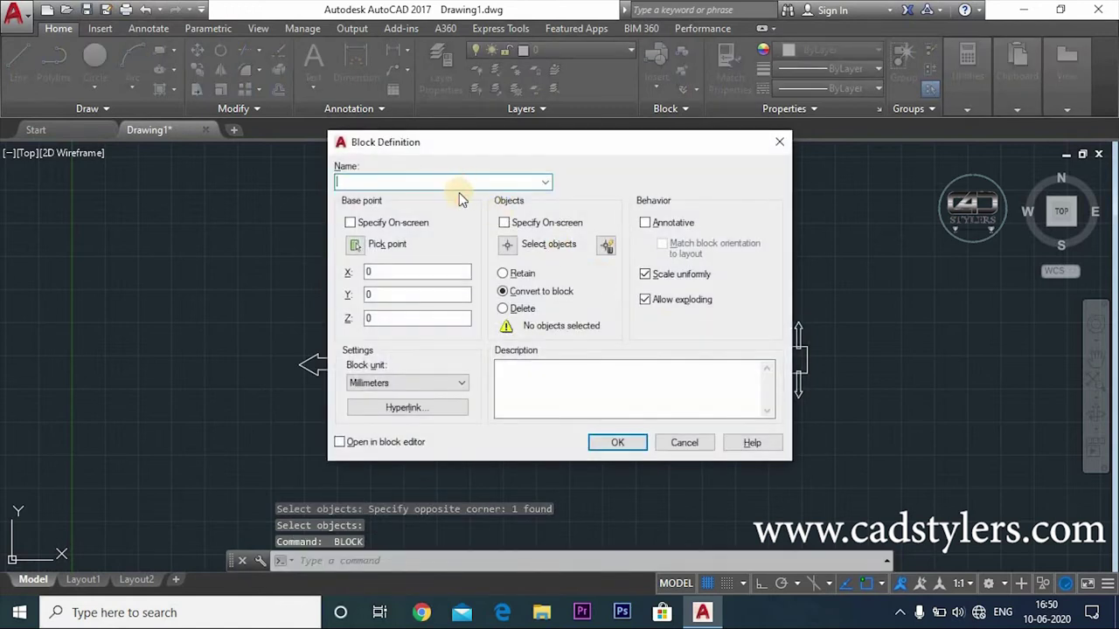
Make the left RETURN grille a block named ONE WAY RETUTN
{"action": "type", "text": "ONEWAY "}
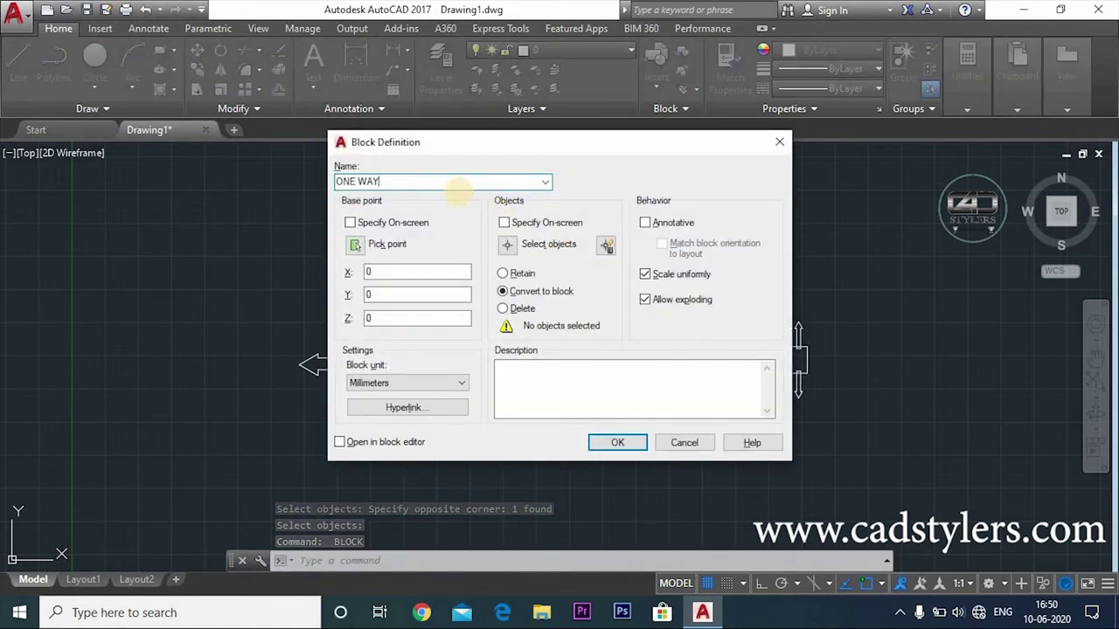
{"action": "type", "text": "RETUTN"}
{"action": "left_click", "coordinate": [509, 246]}
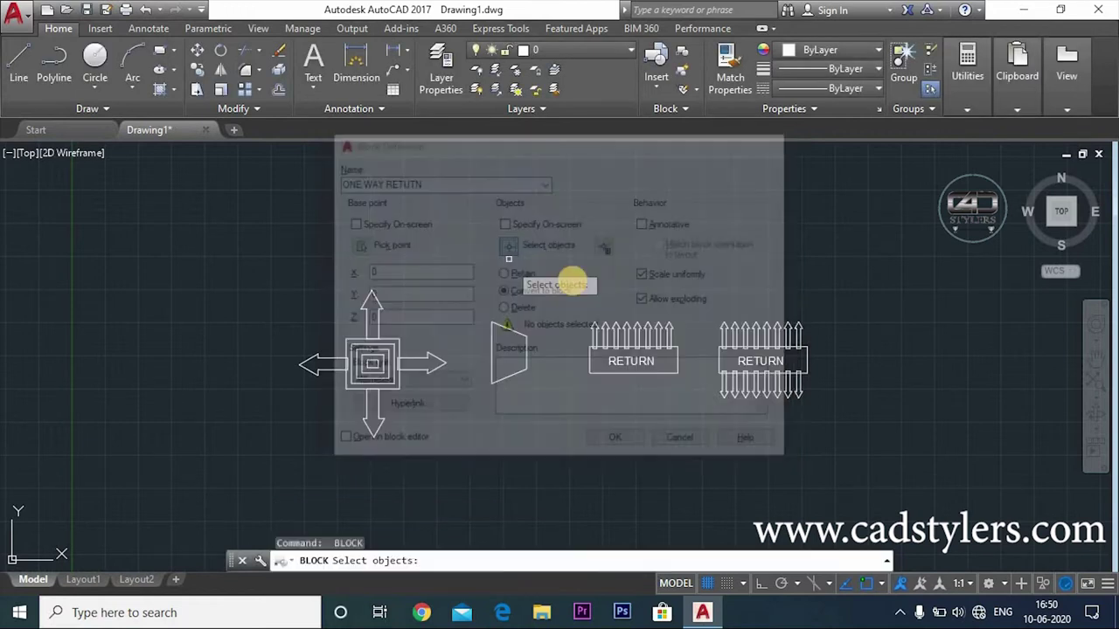
{"action": "left_click", "coordinate": [691, 300]}
{"action": "left_click", "coordinate": [568, 415]}
{"action": "key", "text": "Return"}
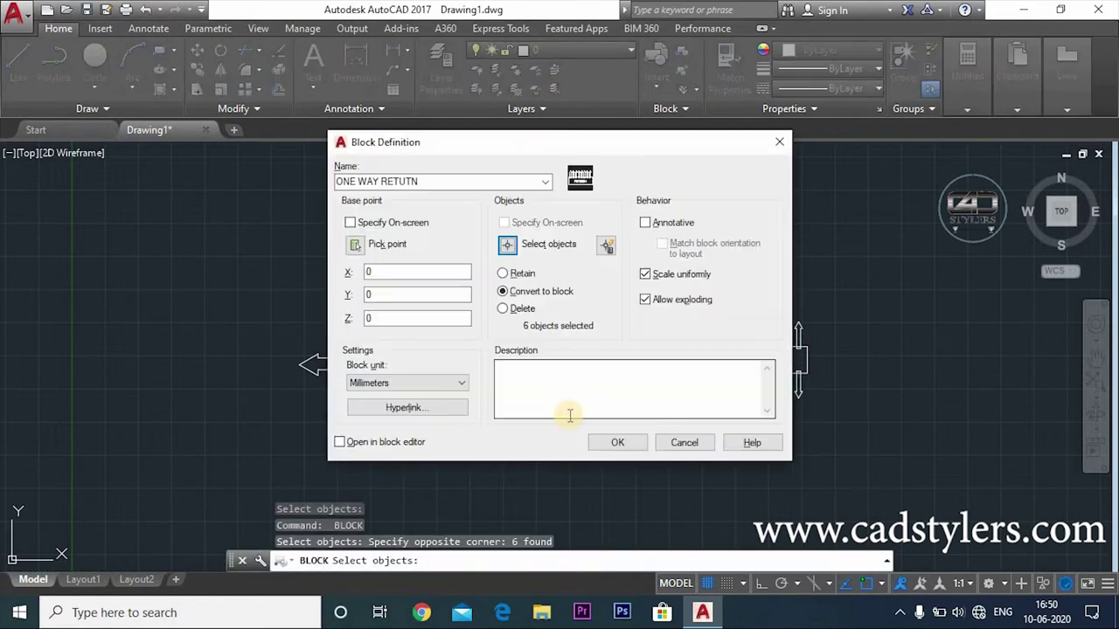
{"action": "left_click", "coordinate": [615, 441]}
{"action": "key", "text": "Return"}
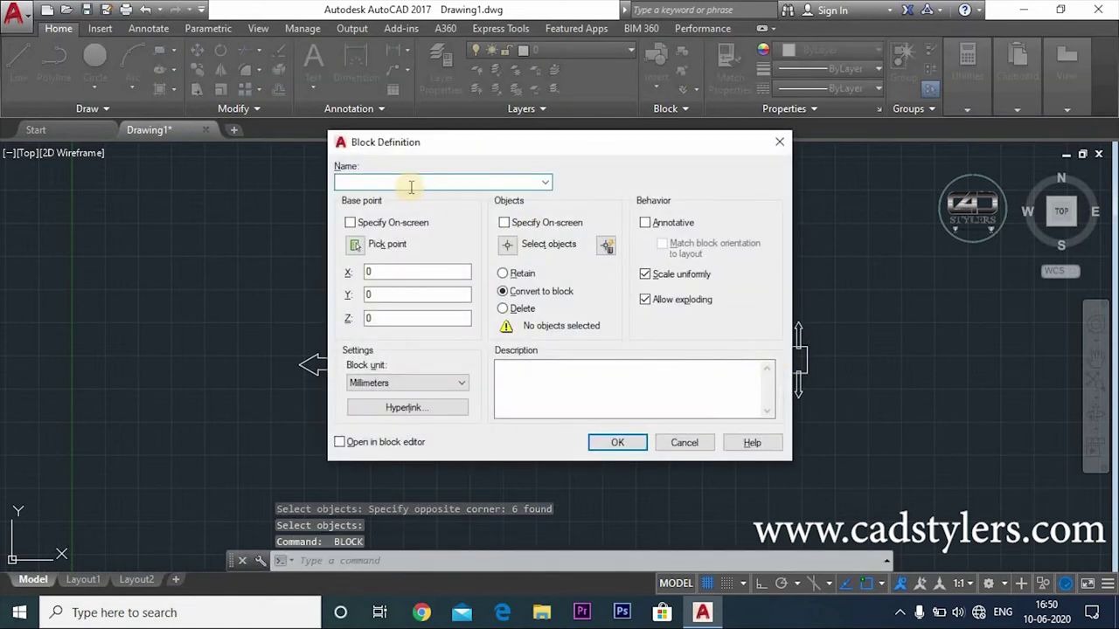
Make the right RETURN grille a block named YWO WAY RETURN
{"action": "type", "text": "YWO WAY RETURN"}
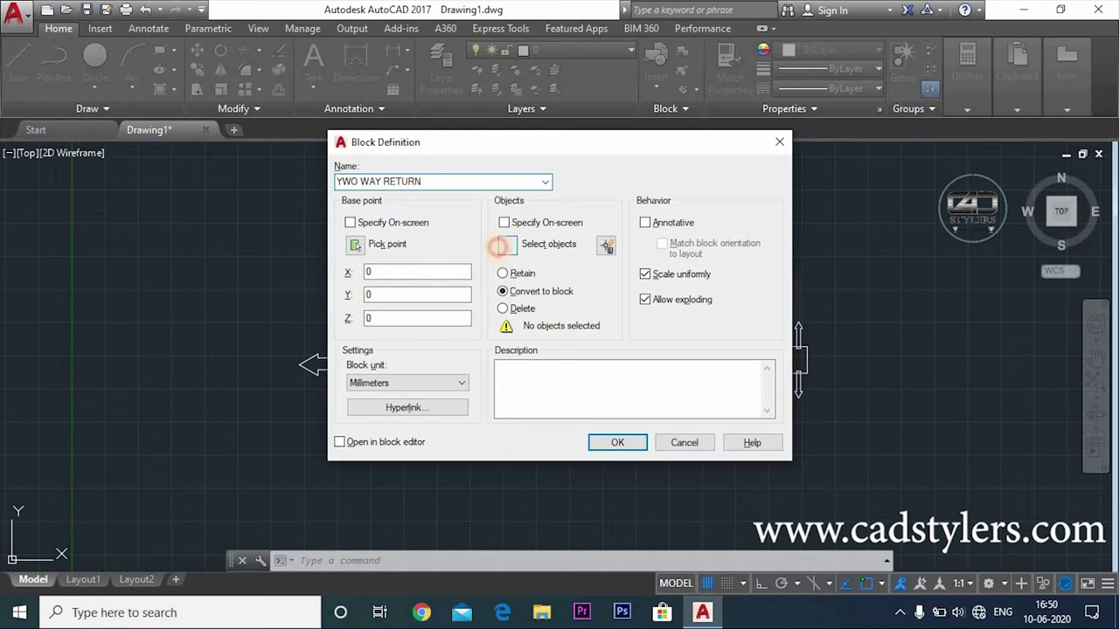
{"action": "left_click", "coordinate": [501, 248]}
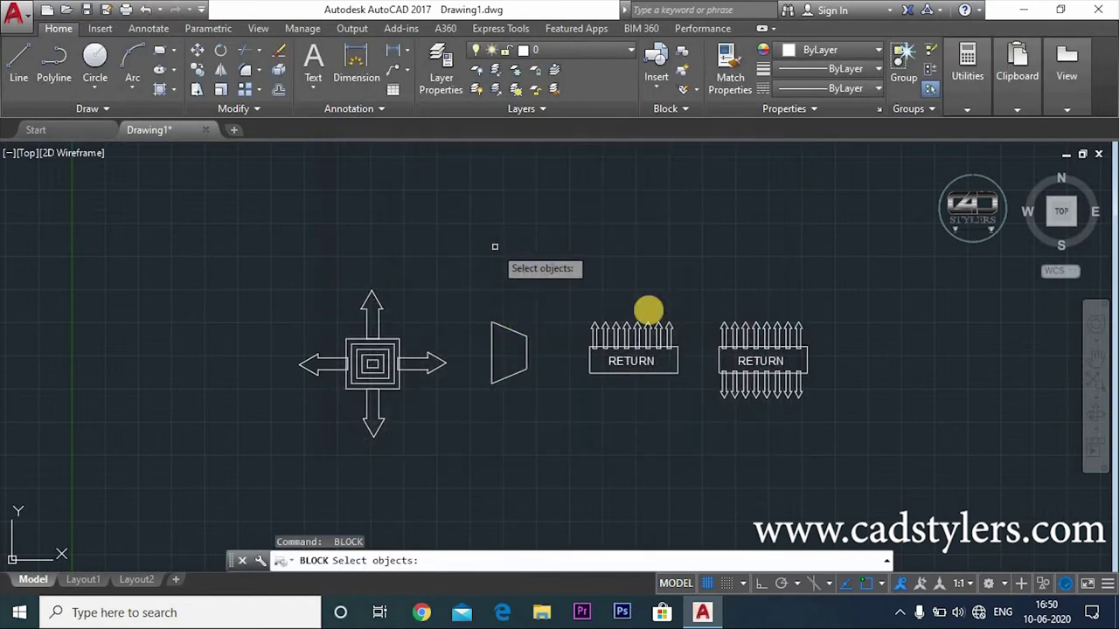
{"action": "left_click", "coordinate": [827, 305]}
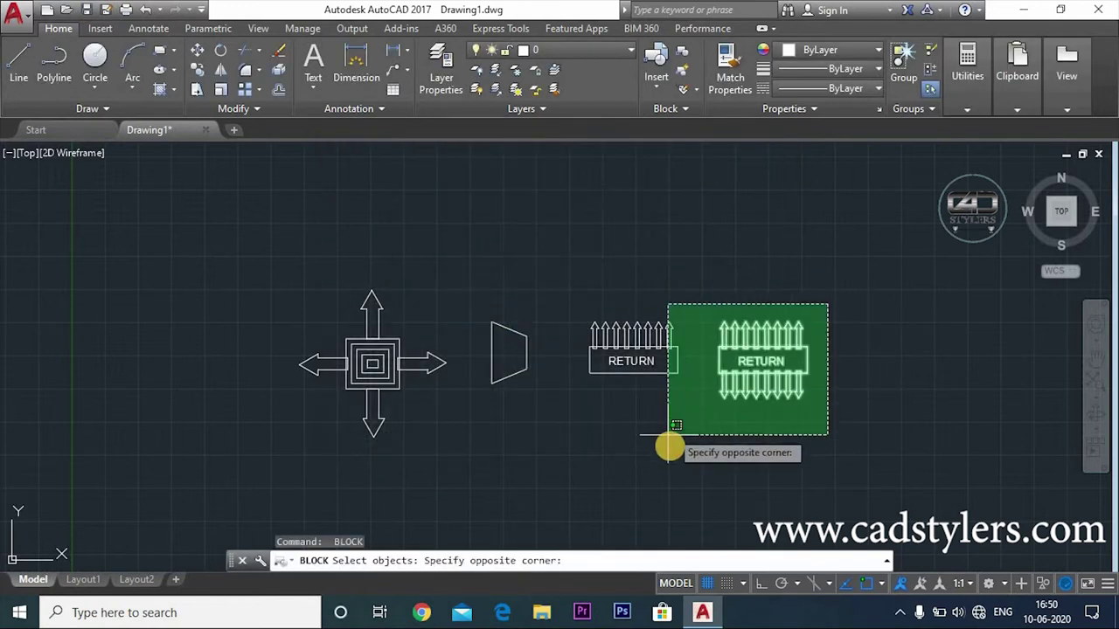
{"action": "left_click", "coordinate": [715, 426]}
{"action": "key", "text": "Return"}
{"action": "left_click", "coordinate": [611, 444]}
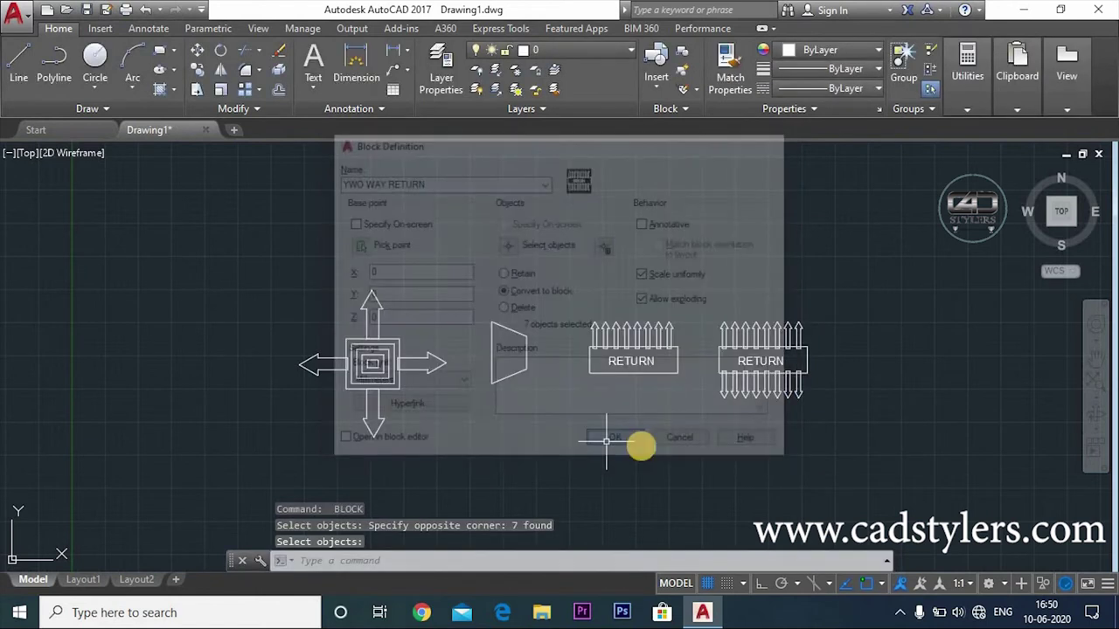
{"action": "mouse_move", "coordinate": [693, 445]}
{"action": "middle_mouse_down"}
{"action": "mouse_move", "coordinate": [599, 385]}
{"action": "mouse_move", "coordinate": [419, 382]}
{"action": "middle_mouse_up"}
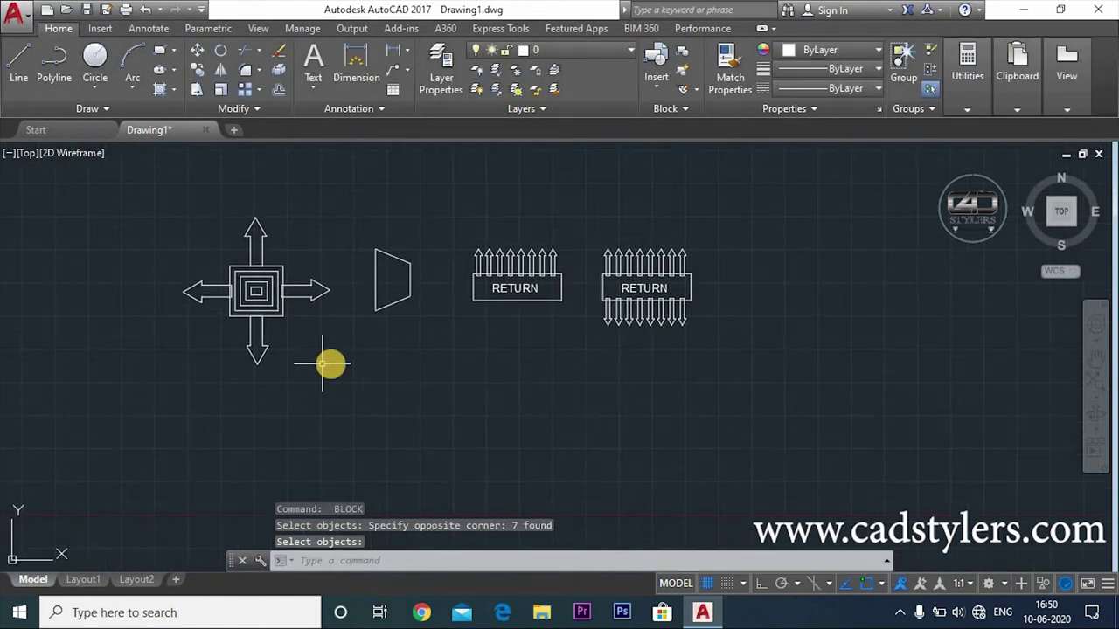
{"action": "middle_click_drag", "start_coordinate": [322, 364], "coordinate": [442, 376]}
Save the drawing to the Desktop as HVAC PARTS.dwg and reopen it
{"action": "key", "text": "ctrl+s"}
{"action": "key", "text": "Escape"}
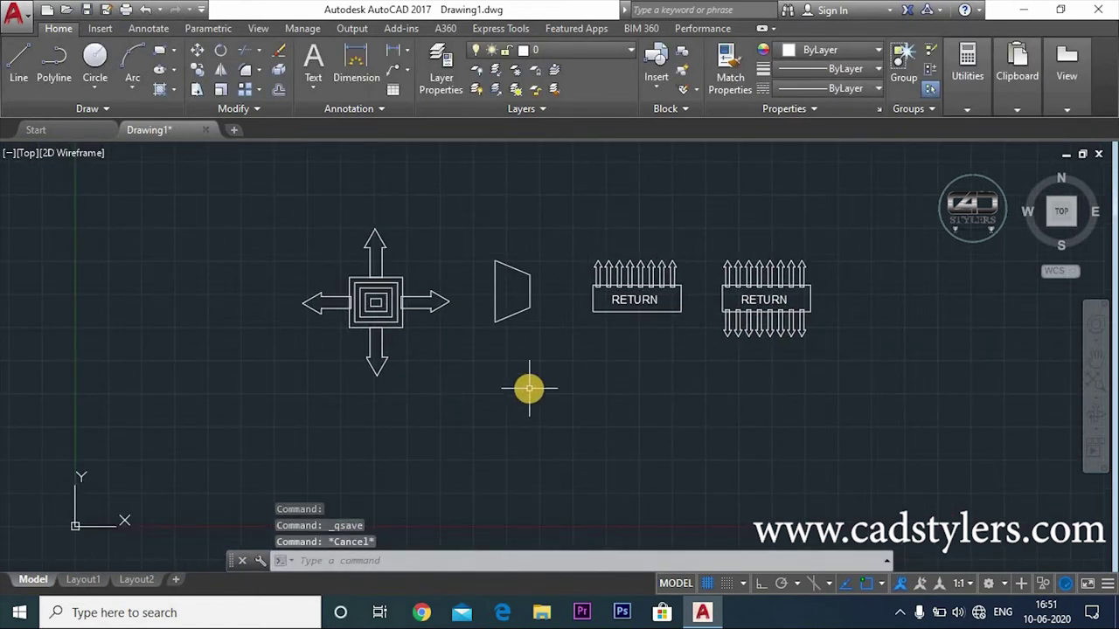
{"action": "key", "text": "ctrl+s"}
{"action": "left_click", "coordinate": [347, 409]}
{"action": "left_click_drag", "start_coordinate": [529, 459], "coordinate": [455, 462]}
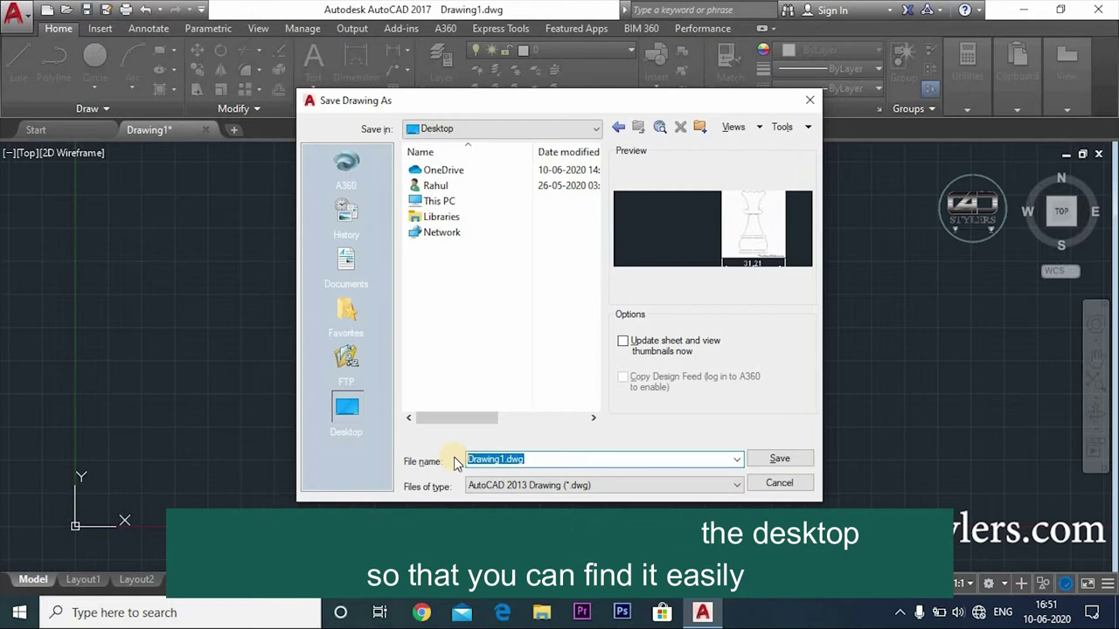
{"action": "type", "text": "HVAC PARTS"}
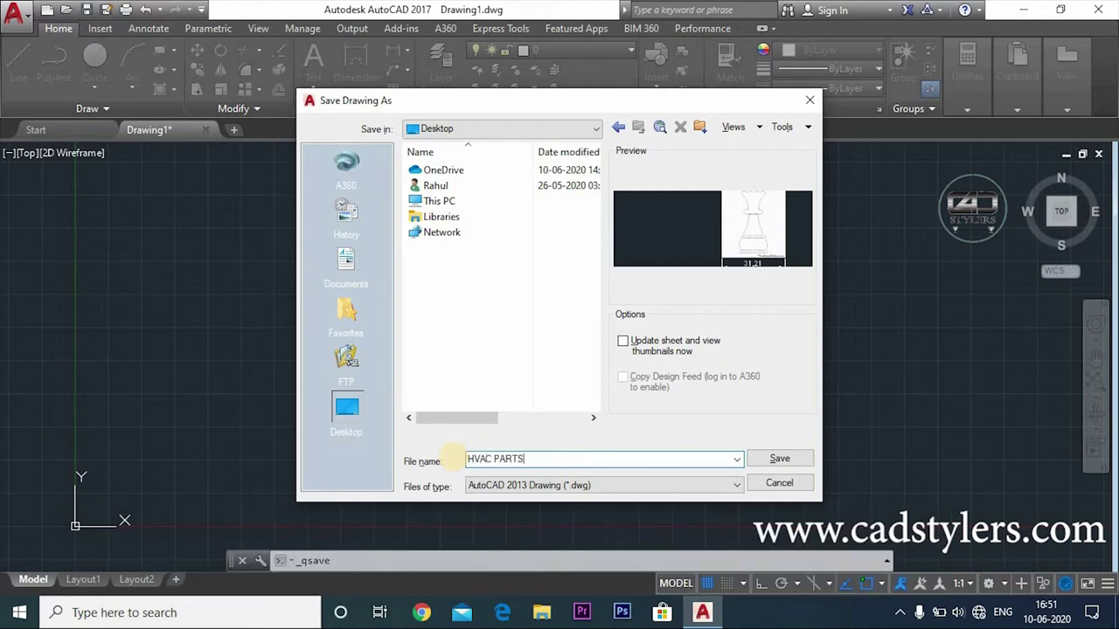
{"action": "key", "text": "Return"}
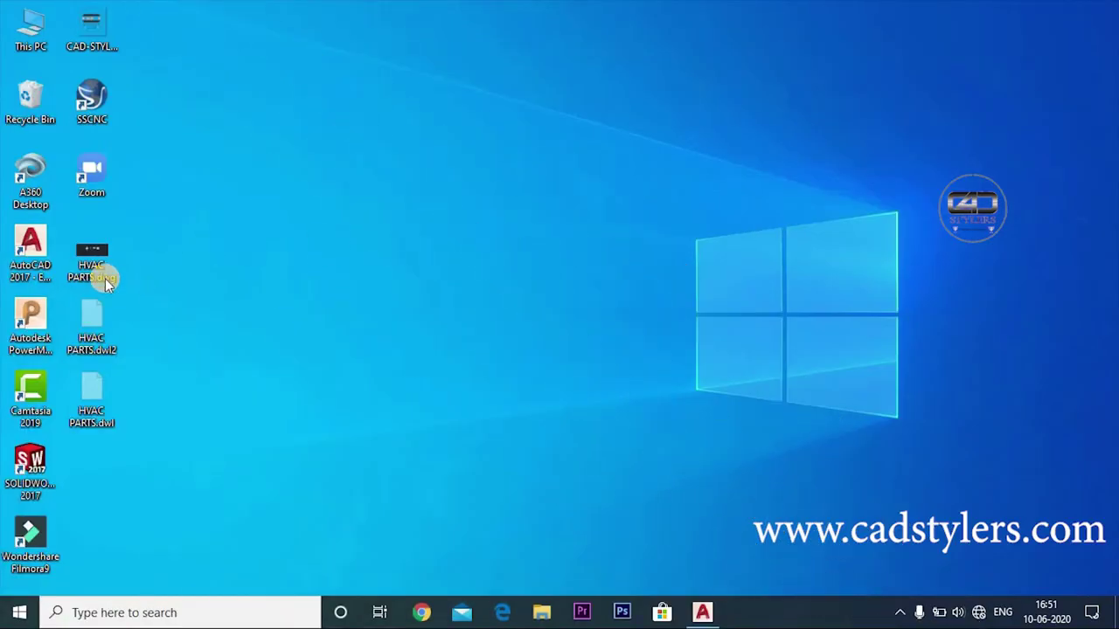
{"action": "double_click", "coordinate": [105, 278]}
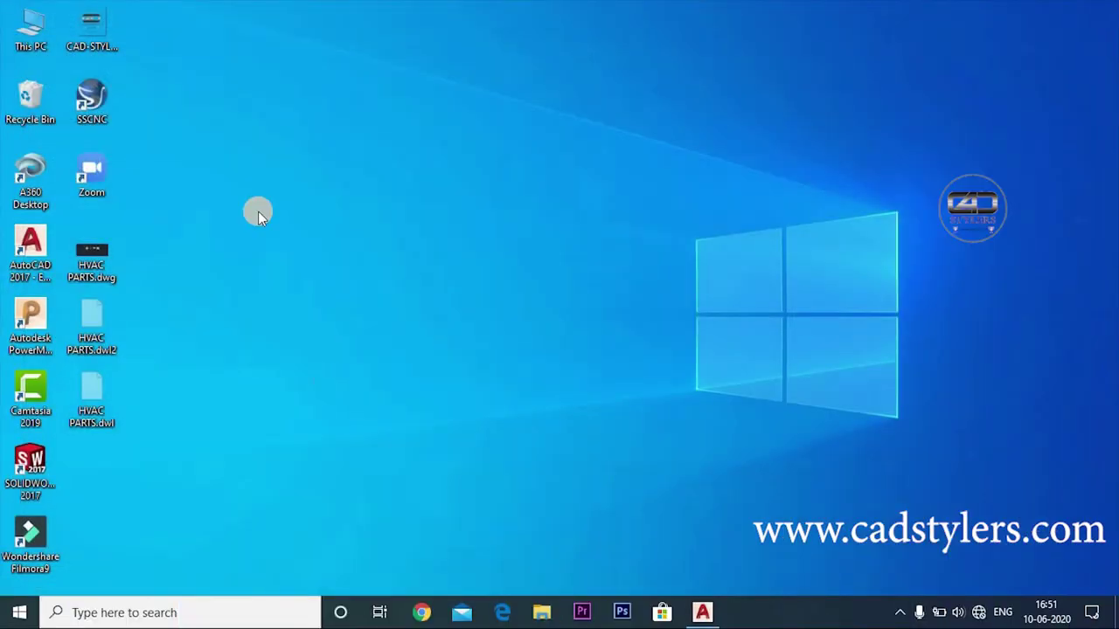
Browse to C:\Program Files\Autodesk\AutoCAD 2017\Sample\en-us\Dynamic Blocks, then minimize Explorer
{"action": "double_click", "coordinate": [53, 31]}
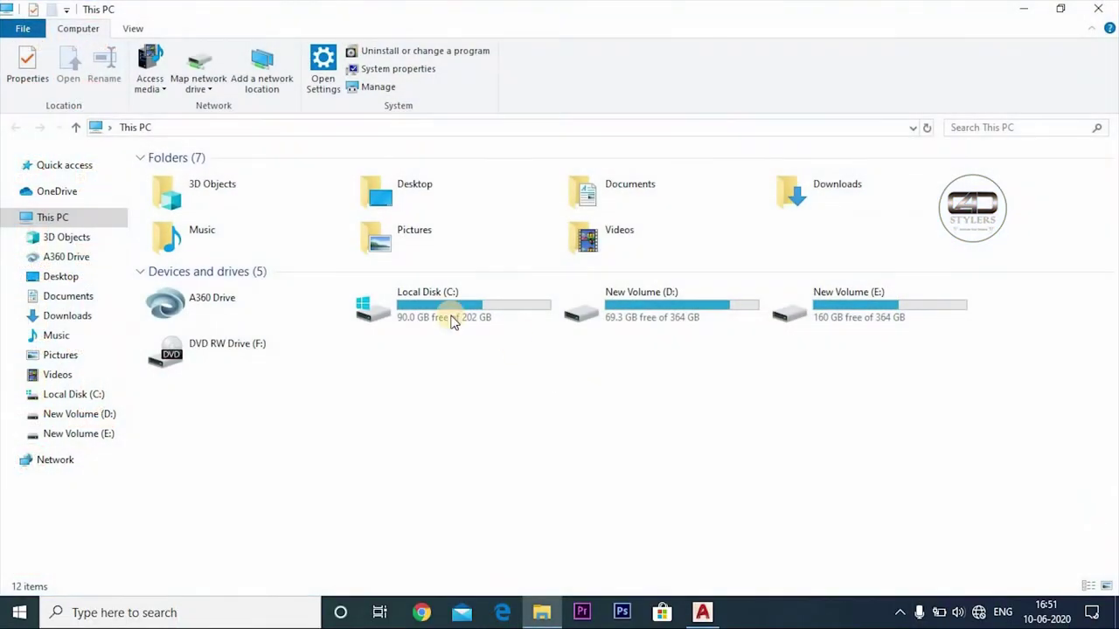
{"action": "double_click", "coordinate": [452, 322]}
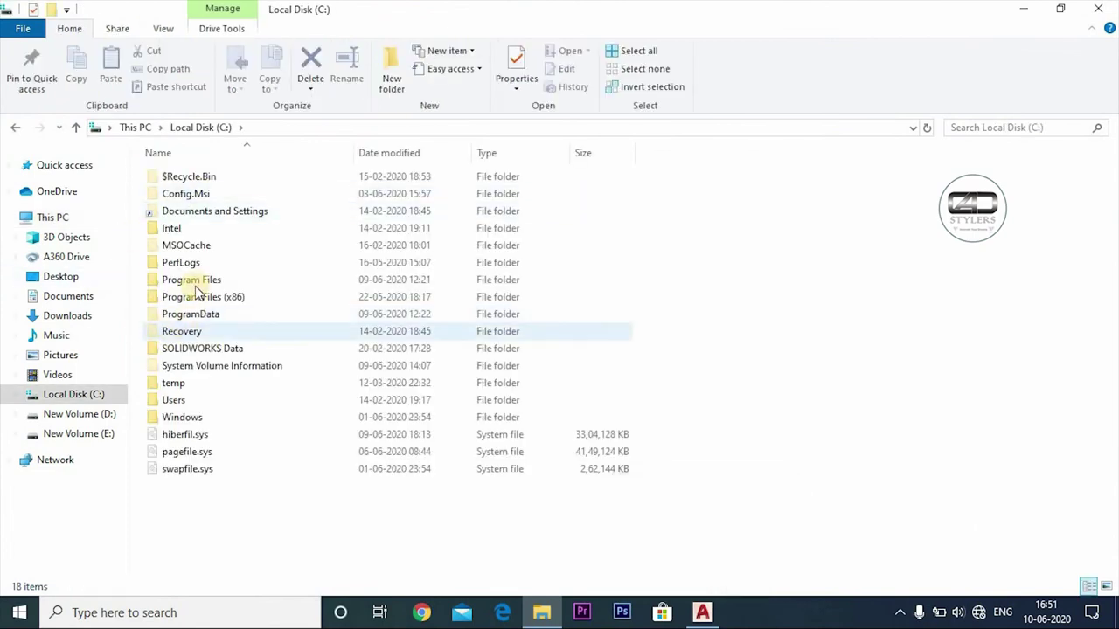
{"action": "double_click", "coordinate": [194, 284]}
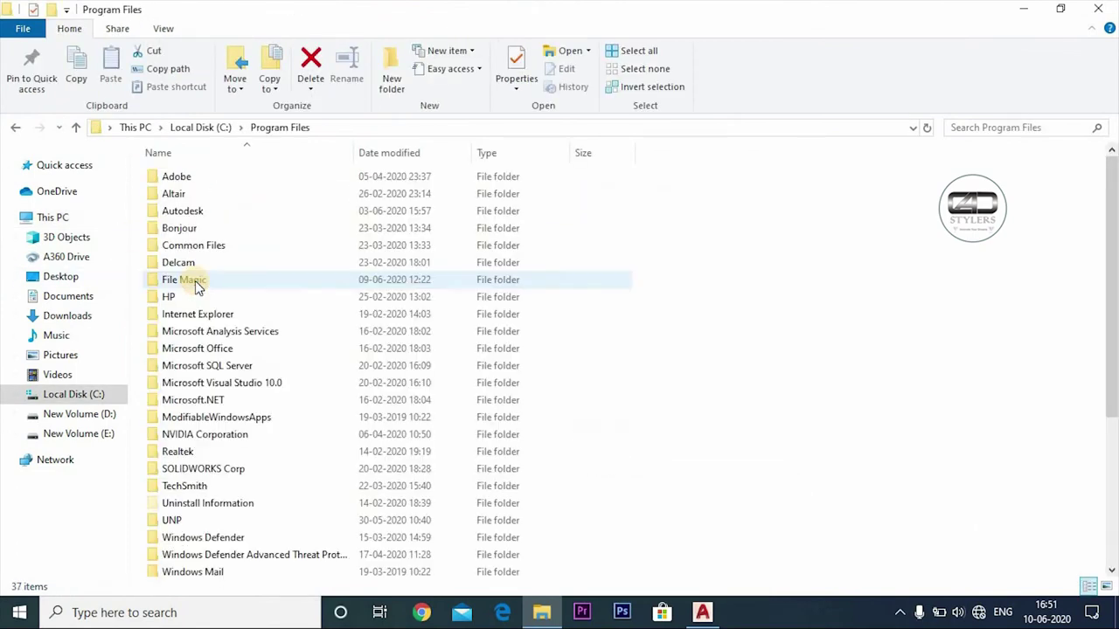
{"action": "double_click", "coordinate": [194, 214]}
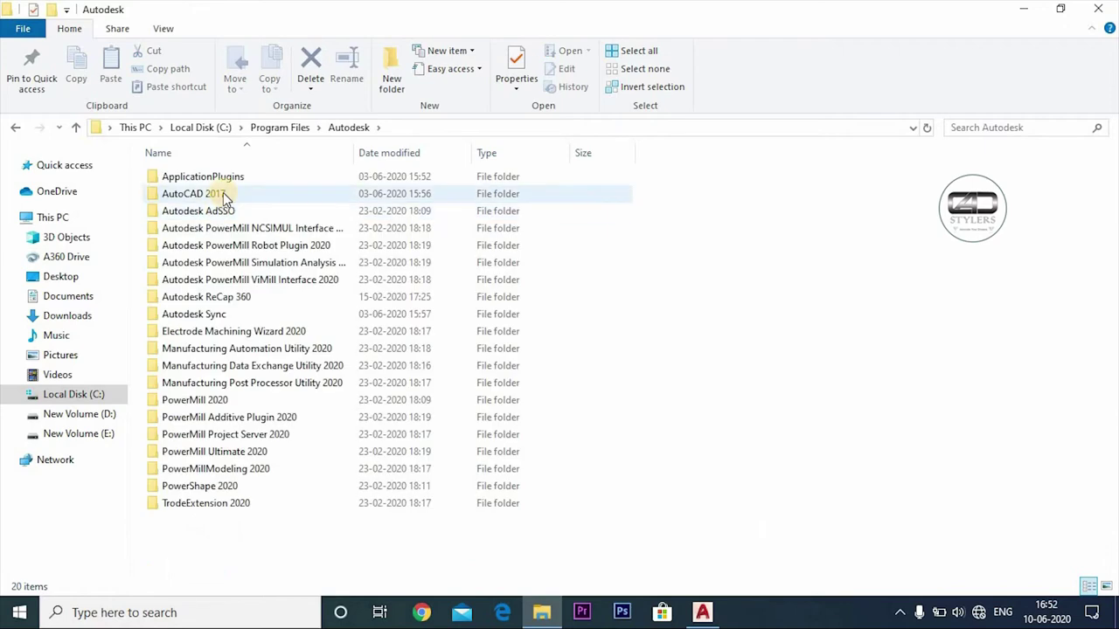
{"action": "double_click", "coordinate": [223, 193]}
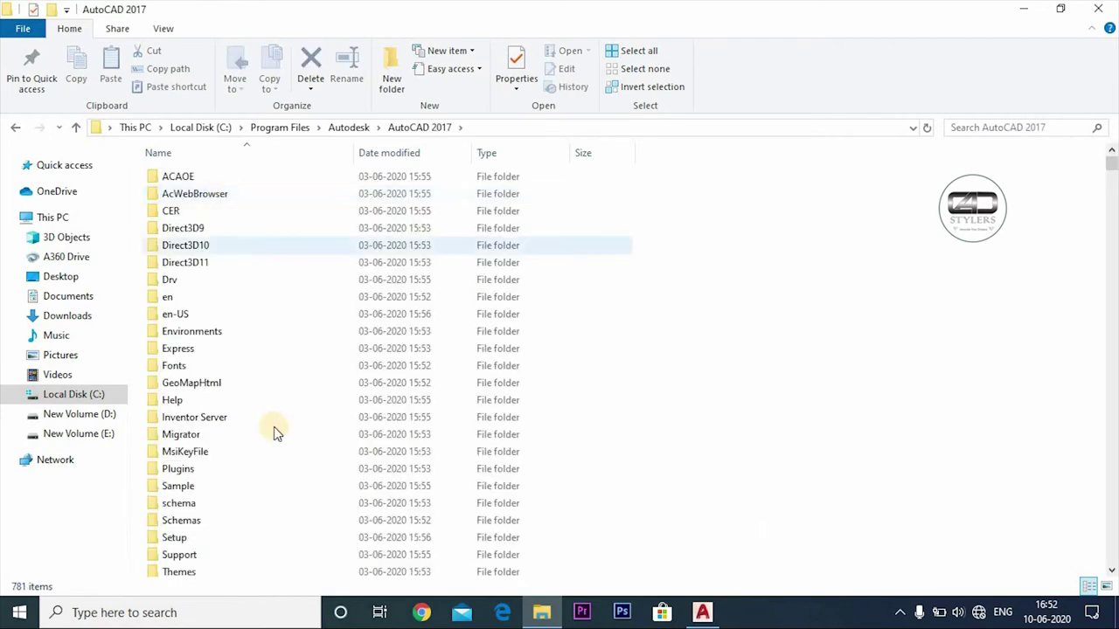
{"action": "scroll", "coordinate": [274, 427], "scroll_direction": "down", "scroll_amount": 1}
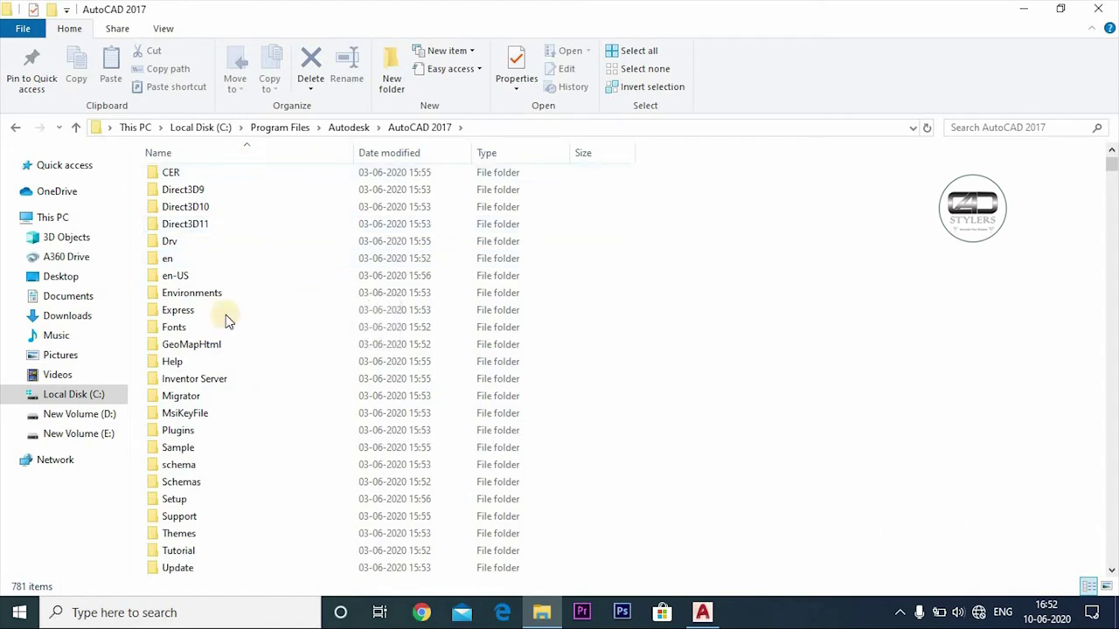
{"action": "scroll", "coordinate": [222, 367], "scroll_direction": "down", "scroll_amount": 2}
{"action": "double_click", "coordinate": [201, 345]}
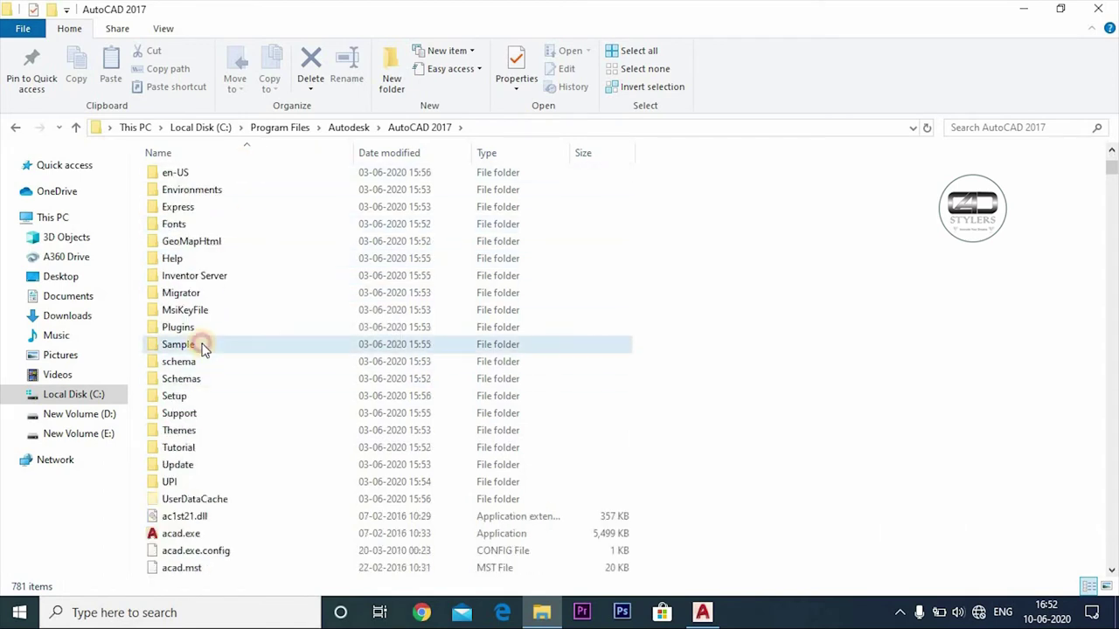
{"action": "double_click", "coordinate": [186, 212]}
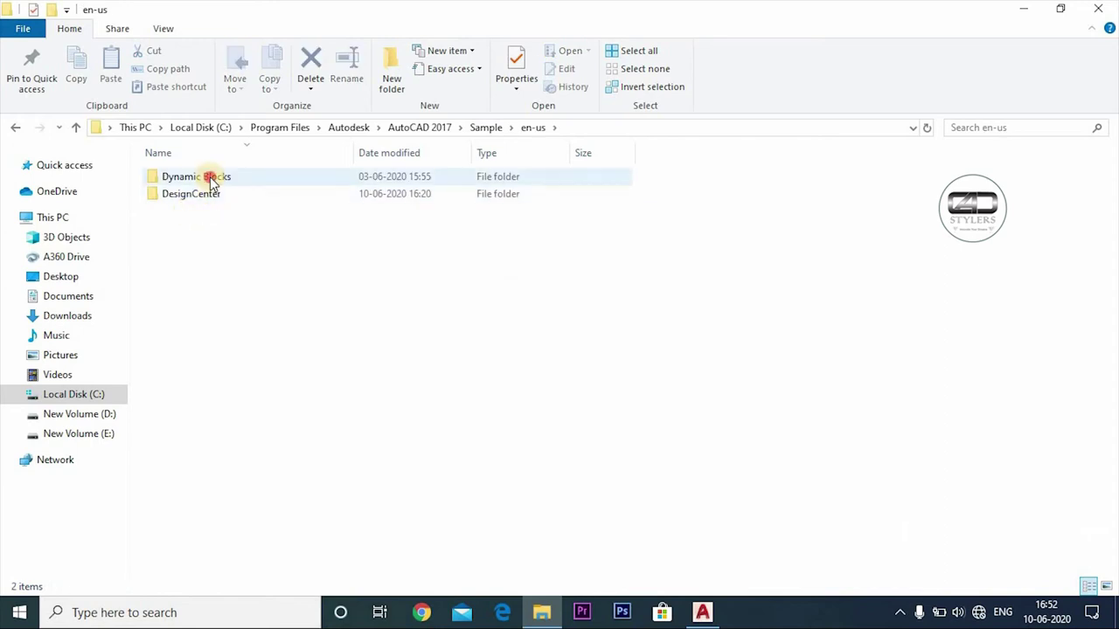
{"action": "double_click", "coordinate": [212, 180]}
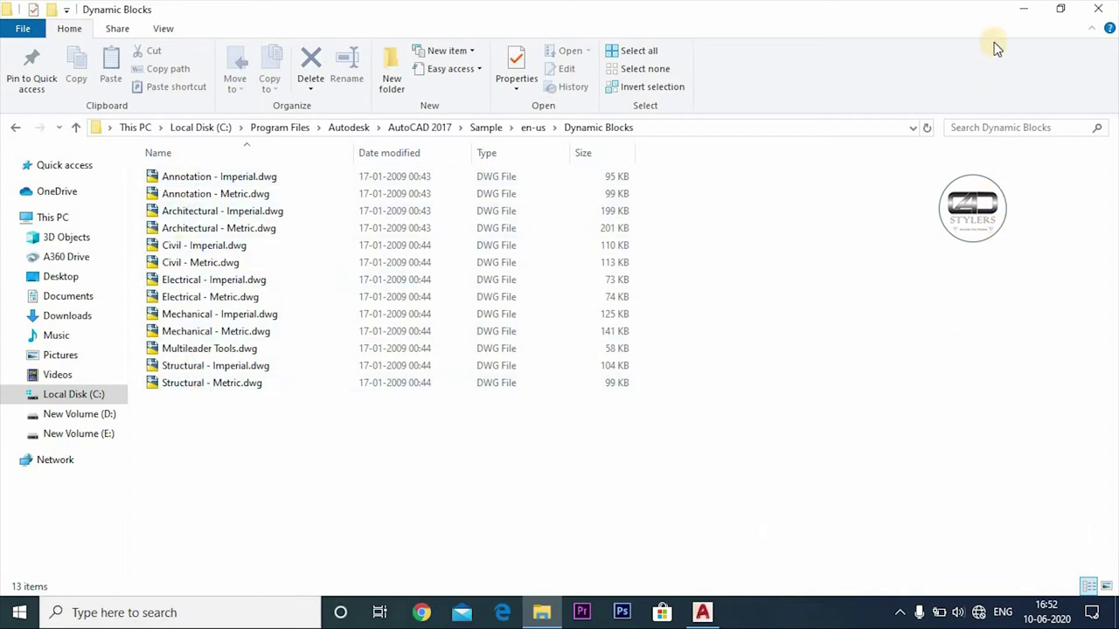
{"action": "left_click", "coordinate": [1021, 9]}
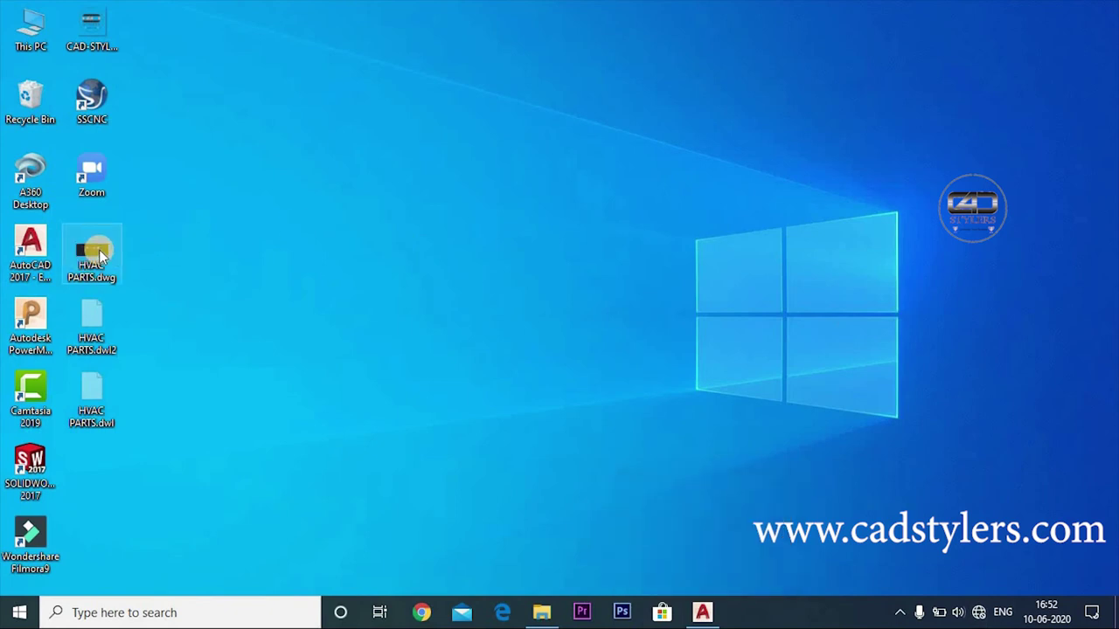
Try dragging HVAC PARTS.dwg from the desktop into the Dynamic Blocks folder
{"action": "left_click", "coordinate": [541, 612]}
{"action": "left_click", "coordinate": [1027, 10]}
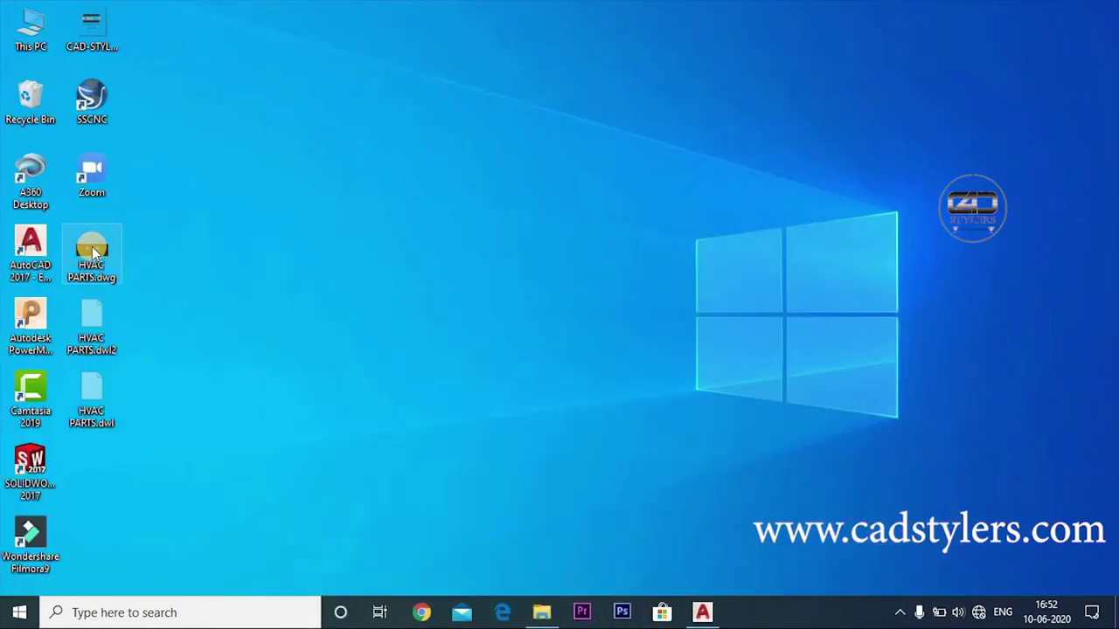
{"action": "left_click_drag", "start_coordinate": [94, 251], "coordinate": [543, 618]}
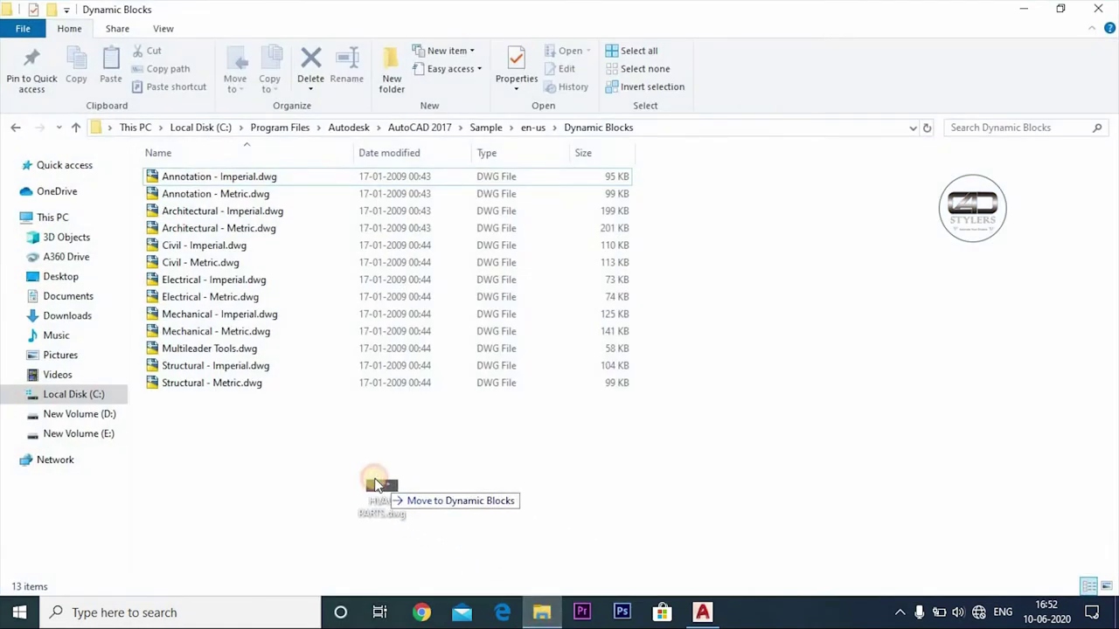
{"action": "left_click_drag", "start_coordinate": [543, 618], "coordinate": [378, 485]}
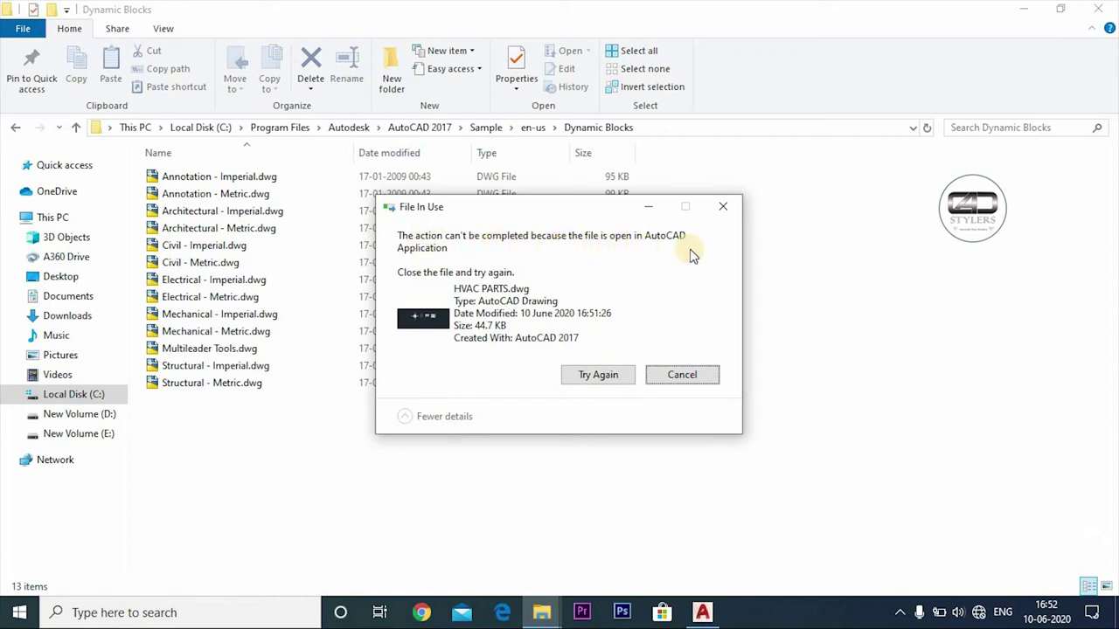
Dismiss the File In Use warning and close HVAC PARTS in AutoCAD
{"action": "left_click", "coordinate": [724, 215]}
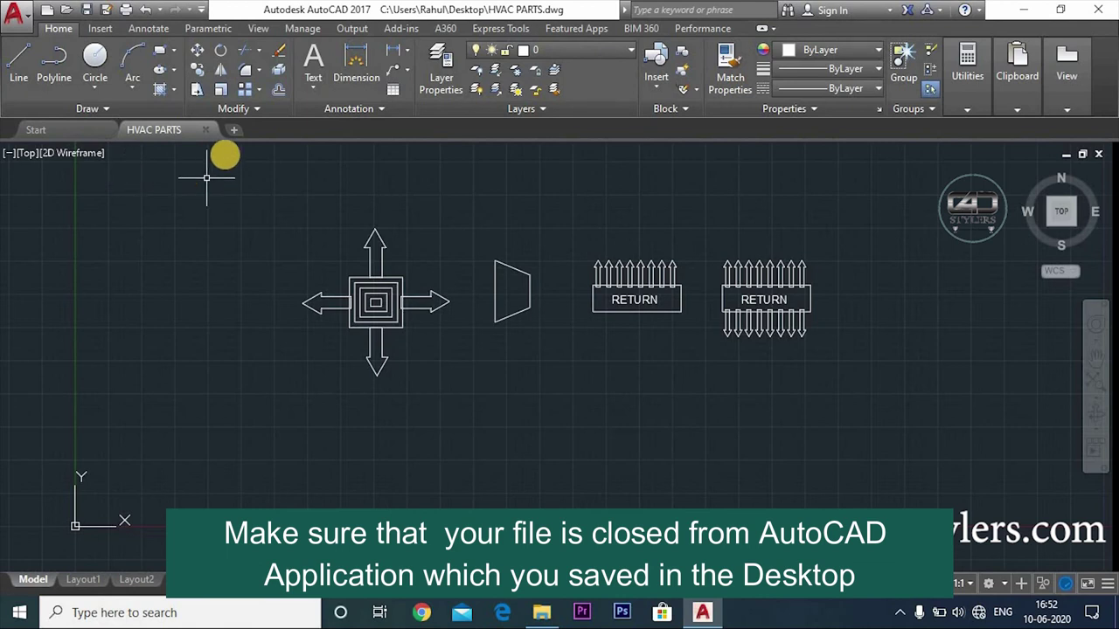
{"action": "left_click", "coordinate": [205, 133]}
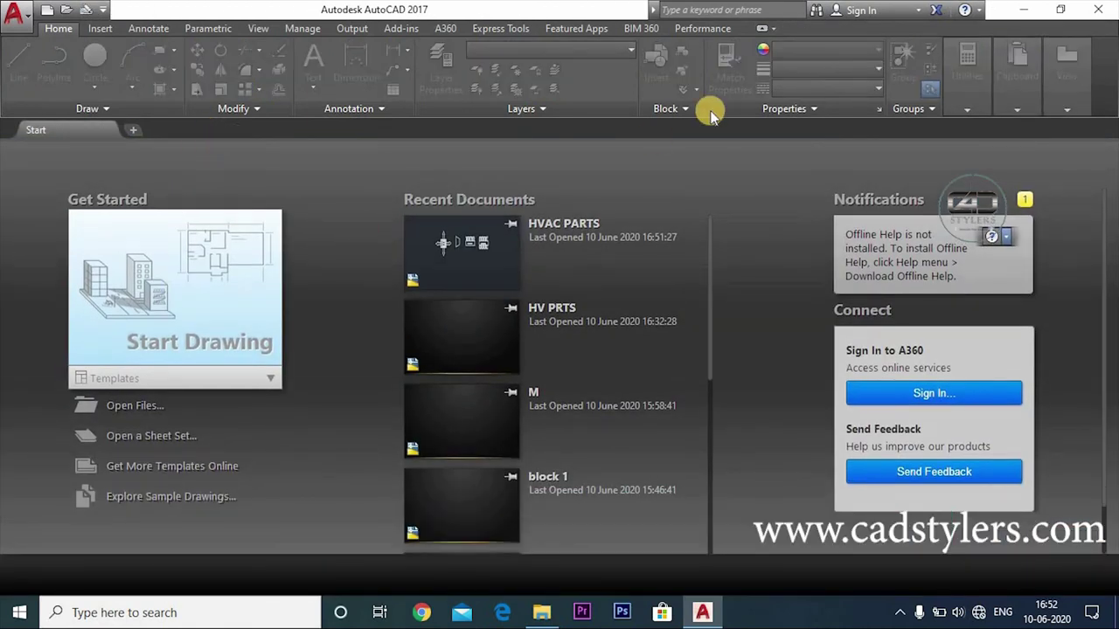
{"action": "left_click", "coordinate": [1023, 10]}
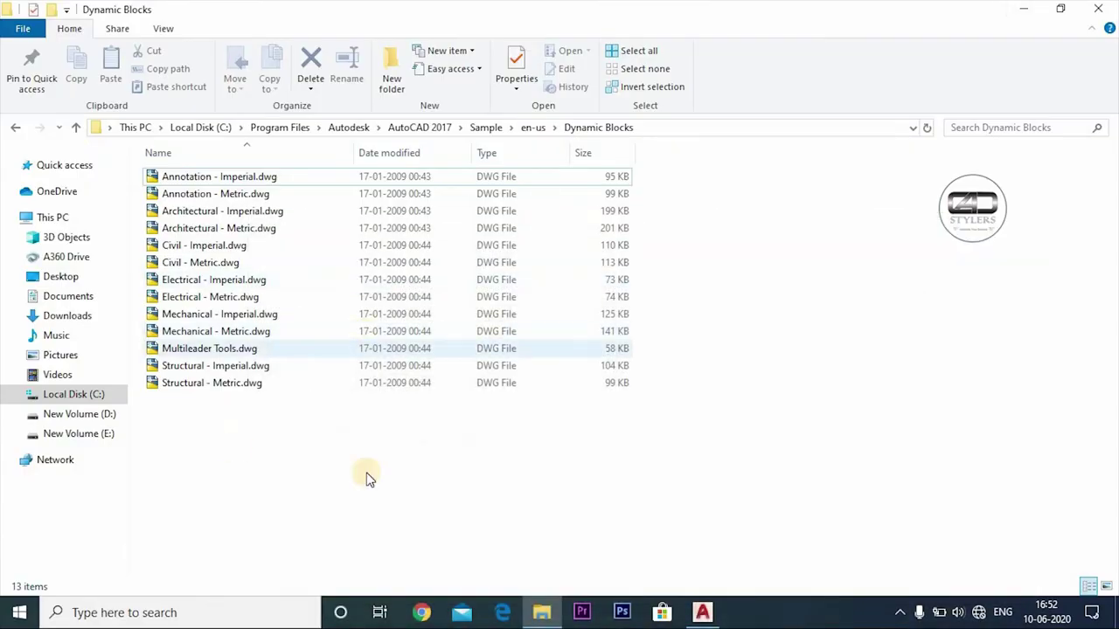
Move HVAC PARTS.dwg into Dynamic Blocks with admin permission, close Explorer, restore AutoCAD
{"action": "left_click", "coordinate": [1023, 9]}
{"action": "mouse_move", "coordinate": [96, 259]}
{"action": "left_mouse_down"}
{"action": "mouse_move", "coordinate": [533, 593]}
{"action": "mouse_move", "coordinate": [350, 464]}
{"action": "left_mouse_up"}
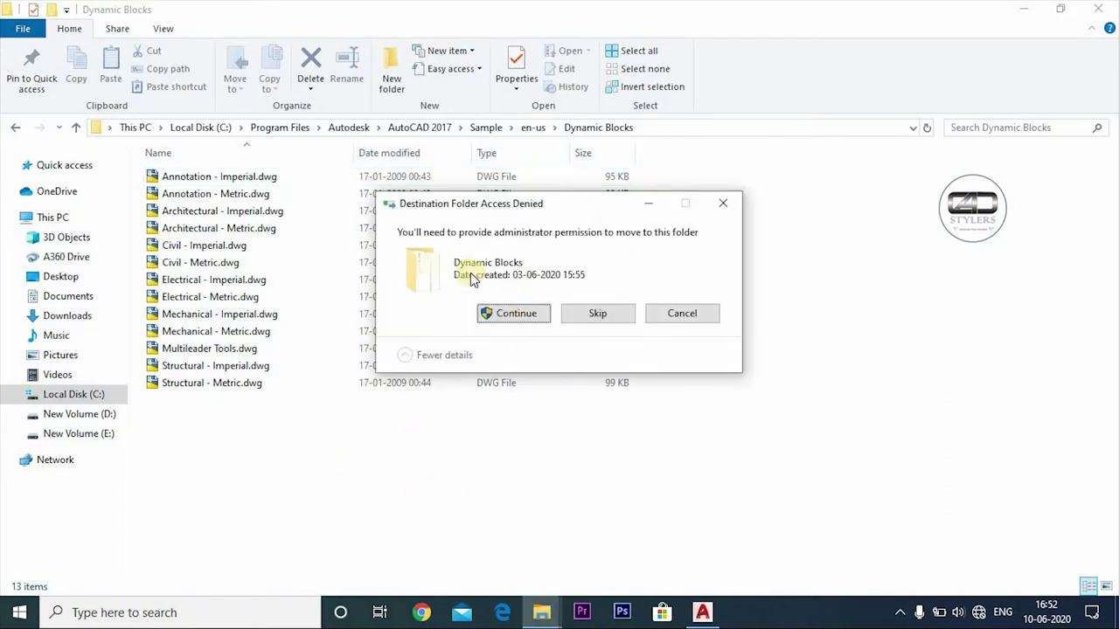
{"action": "left_click", "coordinate": [510, 314]}
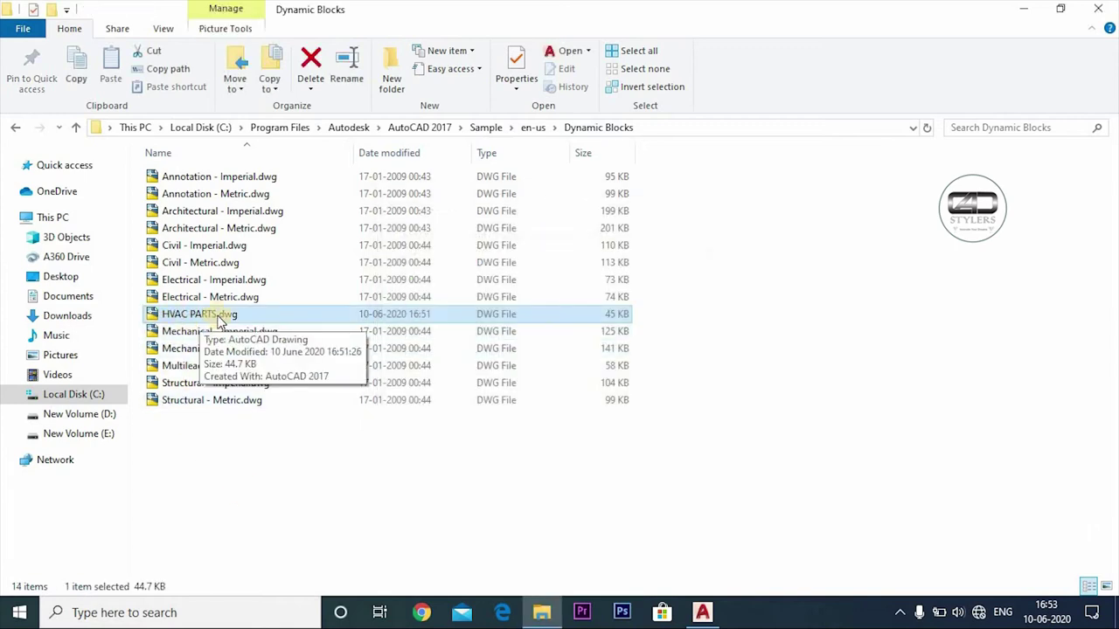
{"action": "left_click", "coordinate": [1101, 9]}
{"action": "left_click", "coordinate": [702, 612]}
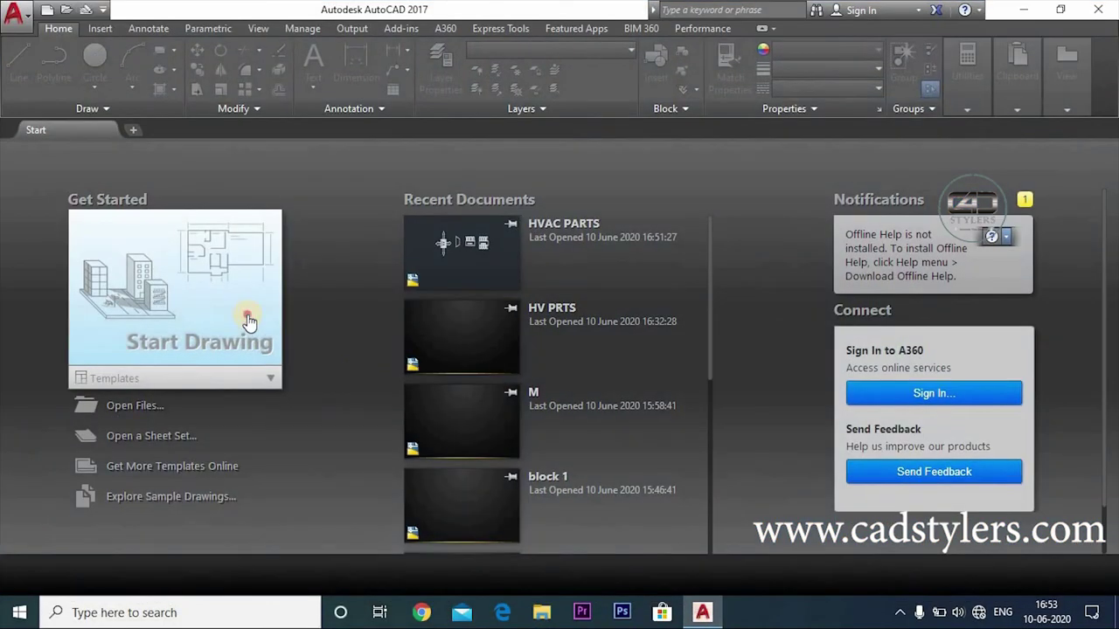
Start a new drawing and browse DesignCenter to Dynamic Blocks > HVAC PARTS.dwg > Blocks
{"action": "left_click", "coordinate": [248, 322]}
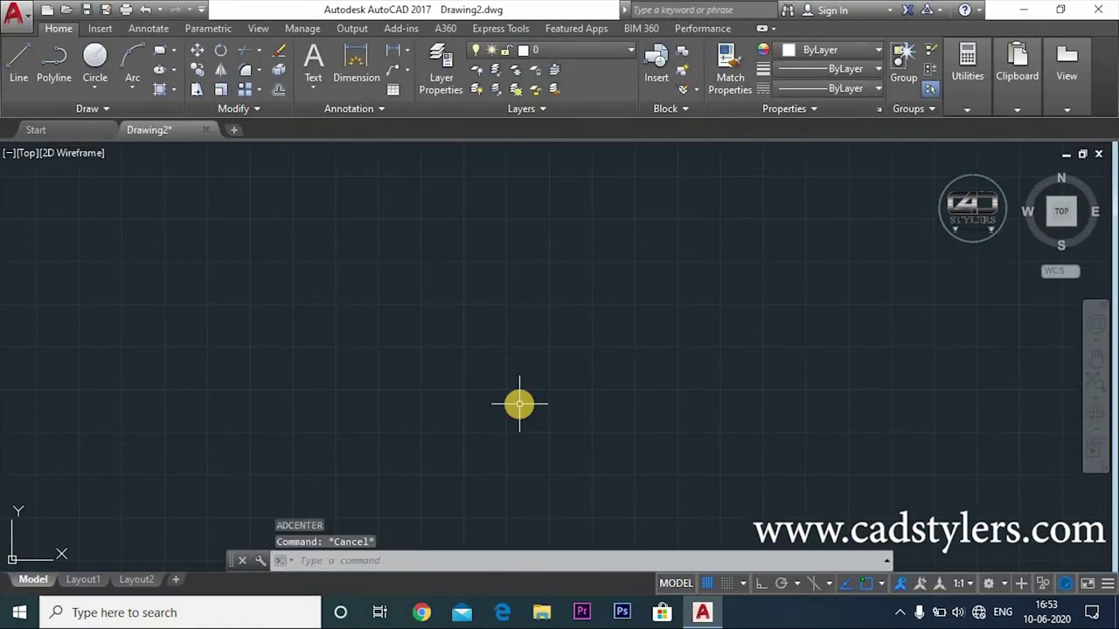
{"action": "type", "text": "DC"}
{"action": "key", "text": "Return"}
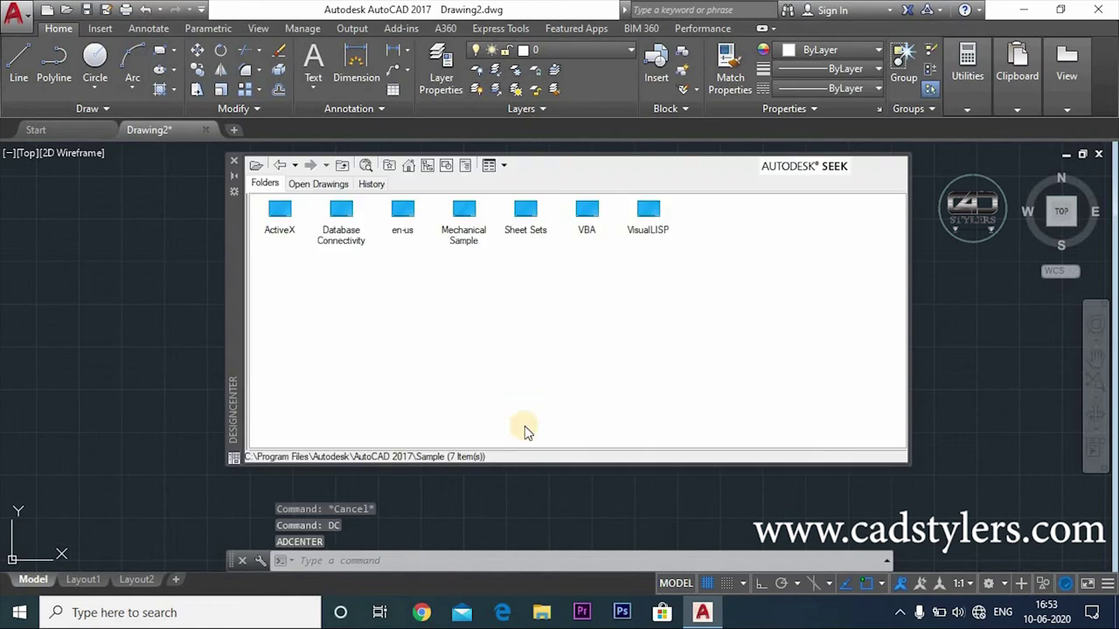
{"action": "double_click", "coordinate": [407, 215]}
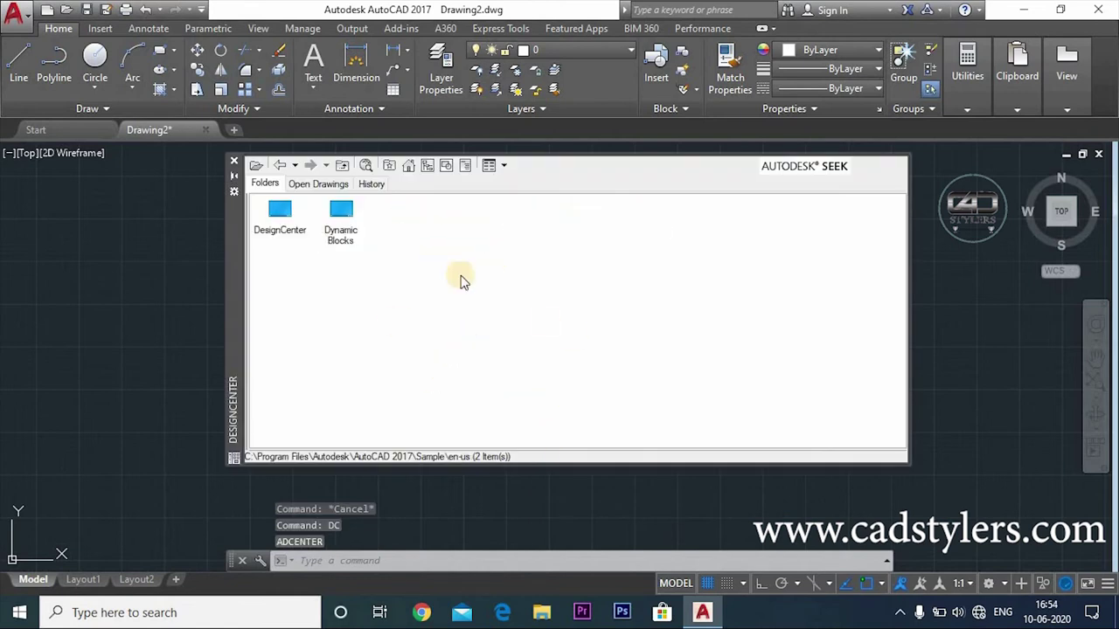
{"action": "double_click", "coordinate": [340, 214]}
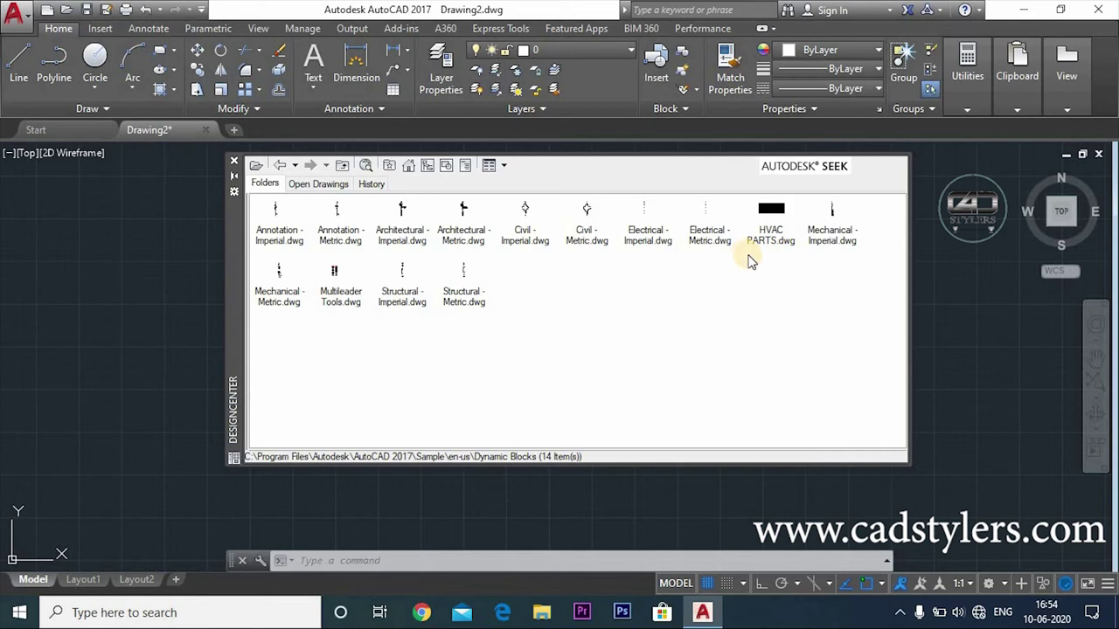
{"action": "double_click", "coordinate": [772, 223]}
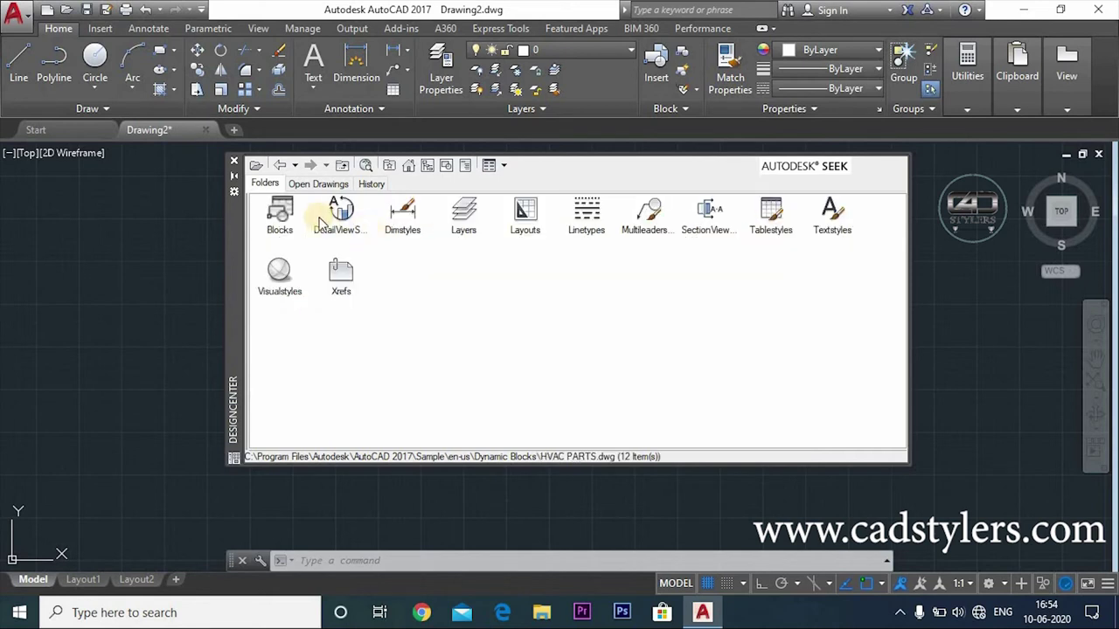
{"action": "double_click", "coordinate": [283, 217]}
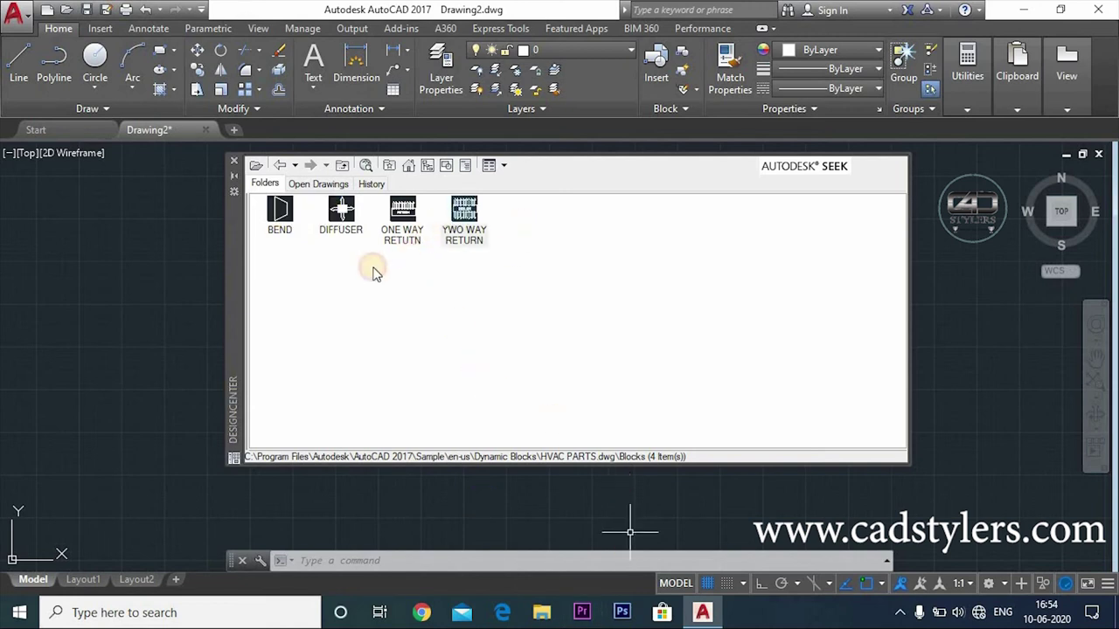
Drag the two-way return block from DesignCenter into the drawing
{"action": "left_click_drag", "start_coordinate": [464, 210], "coordinate": [168, 360]}
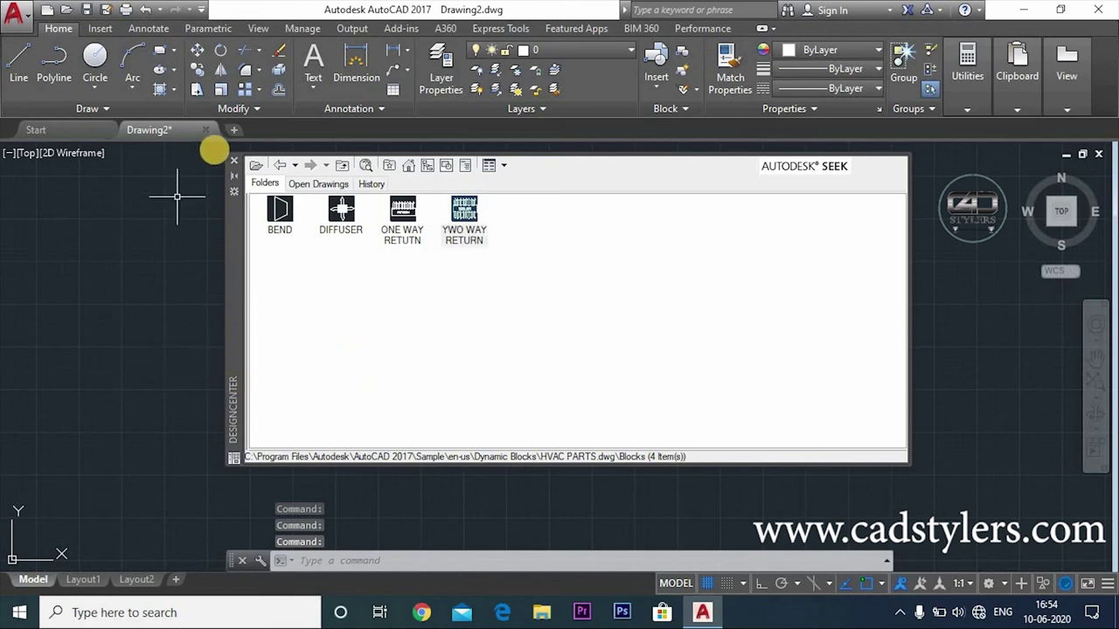
{"action": "left_click", "coordinate": [233, 161]}
{"action": "scroll", "coordinate": [349, 367], "scroll_direction": "down", "scroll_amount": 3}
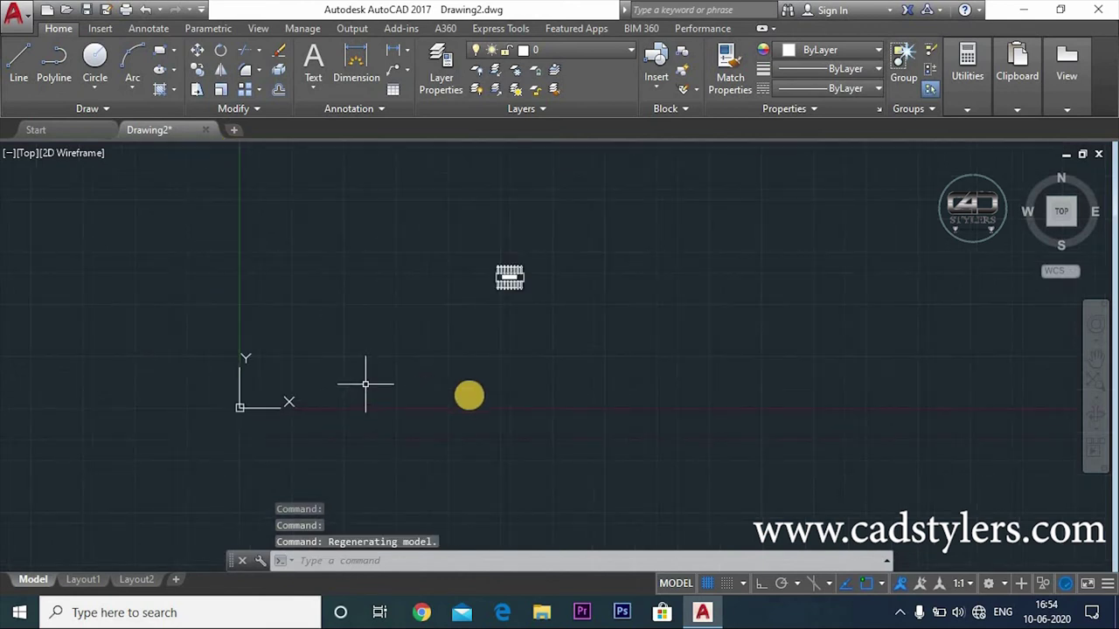
{"action": "scroll", "coordinate": [599, 275], "scroll_direction": "up", "scroll_amount": 5}
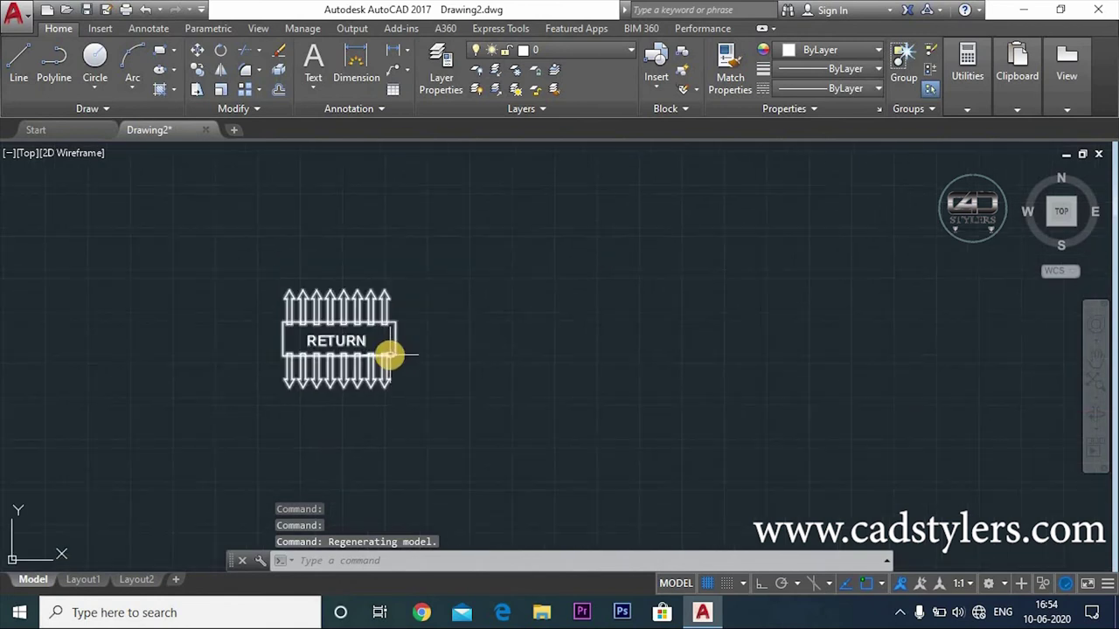
{"action": "scroll", "coordinate": [390, 354], "scroll_direction": "up", "scroll_amount": 2}
Reopen DesignCenter with DC and insert the DIFFUSER and BEND blocks
{"action": "type", "text": "dc"}
{"action": "key", "text": "Return"}
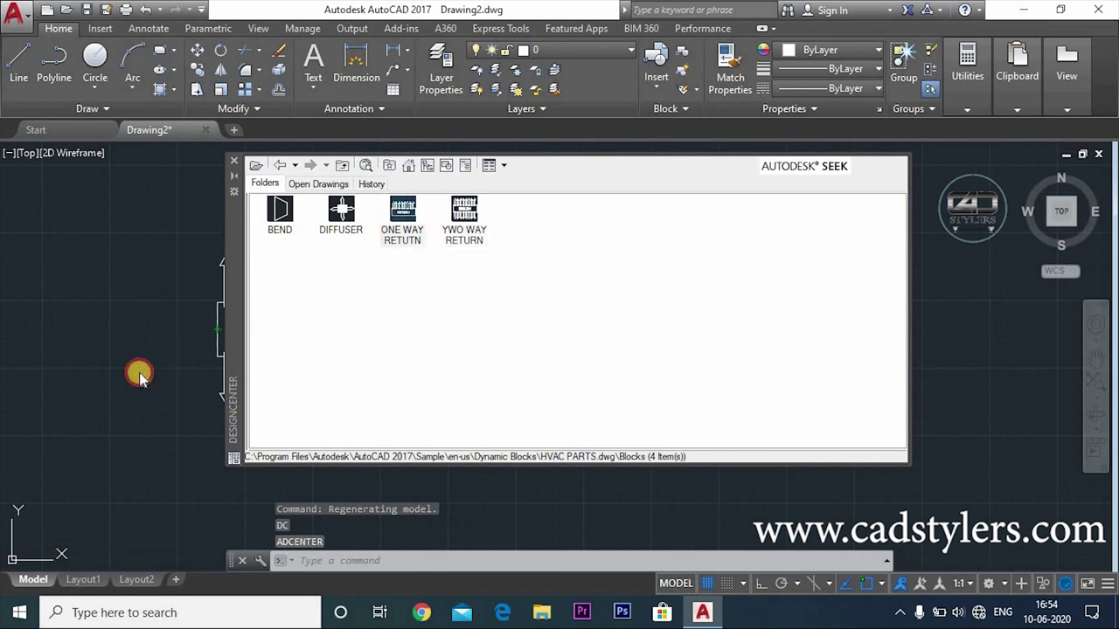
{"action": "left_click_drag", "start_coordinate": [341, 209], "coordinate": [104, 272]}
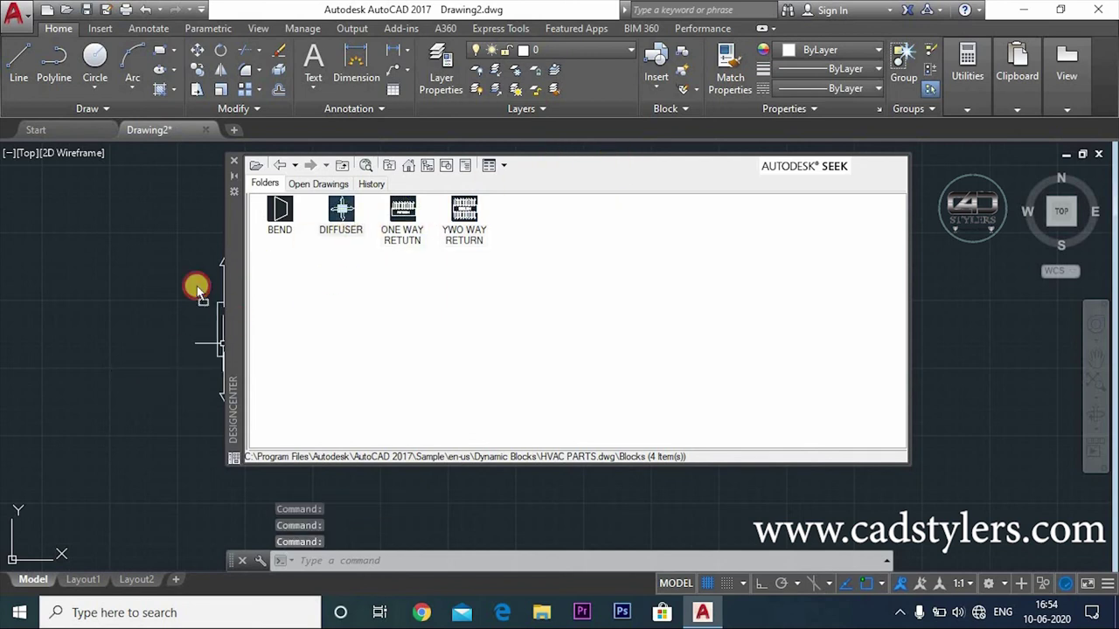
{"action": "left_click_drag", "start_coordinate": [279, 211], "coordinate": [107, 349]}
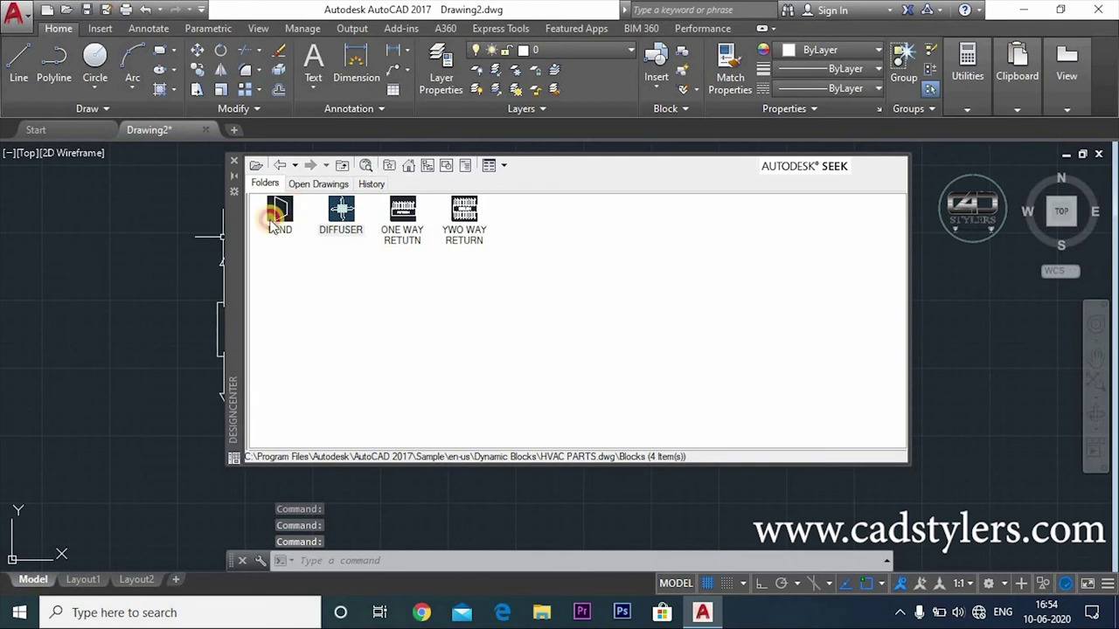
{"action": "left_click", "coordinate": [235, 163]}
{"action": "scroll", "coordinate": [537, 429], "scroll_direction": "down", "scroll_amount": 5}
{"action": "scroll", "coordinate": [554, 422], "scroll_direction": "down", "scroll_amount": 2}
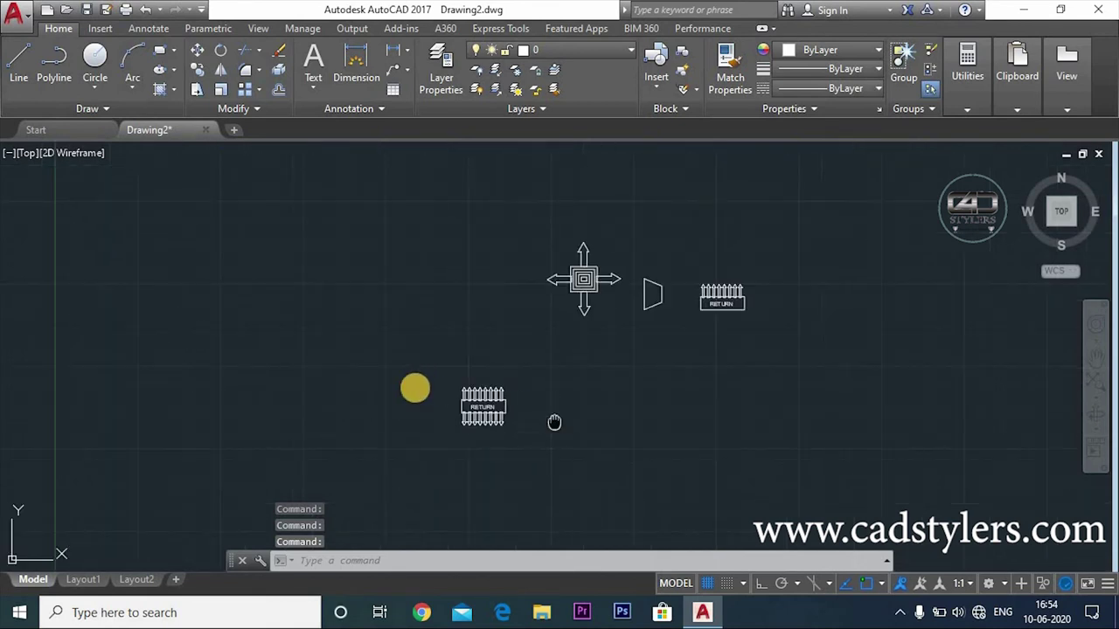
{"action": "middle_click_drag", "start_coordinate": [554, 423], "coordinate": [414, 387]}
Move the lower RETURN block to the left of the diffuser
{"action": "type", "text": "m"}
{"action": "key", "text": "Return"}
{"action": "left_click", "coordinate": [444, 244]}
{"action": "key", "text": "Return"}
{"action": "left_click", "coordinate": [444, 244]}
{"action": "left_click", "coordinate": [412, 364]}
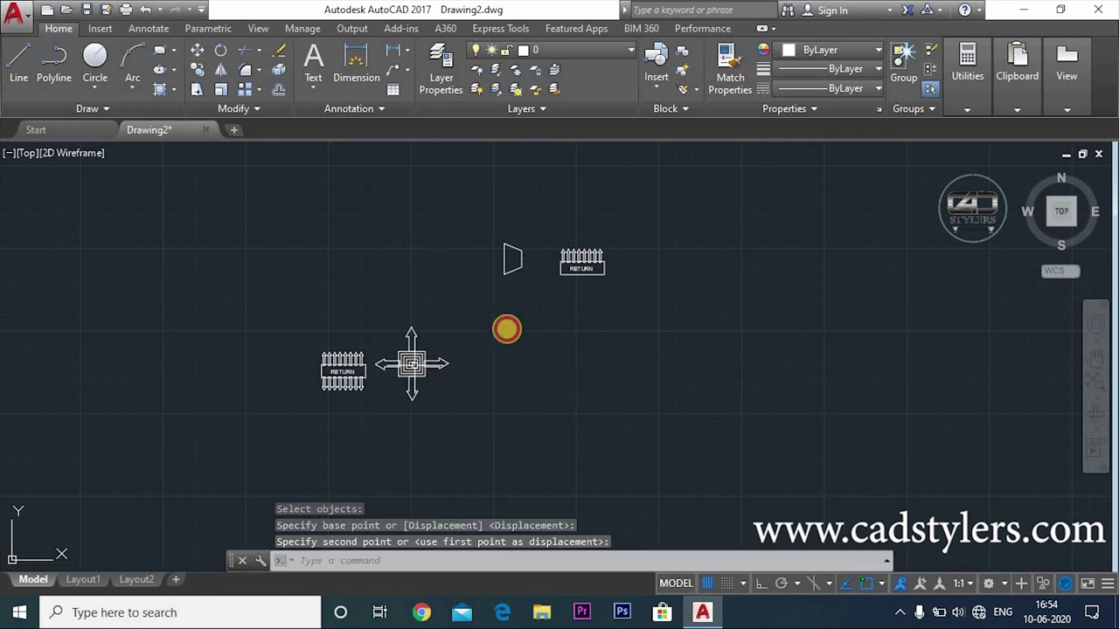
Move the BEND block to the right of the diffuser
{"action": "type", "text": "m"}
{"action": "key", "text": "Return"}
{"action": "left_click", "coordinate": [506, 259]}
{"action": "key", "text": "Return"}
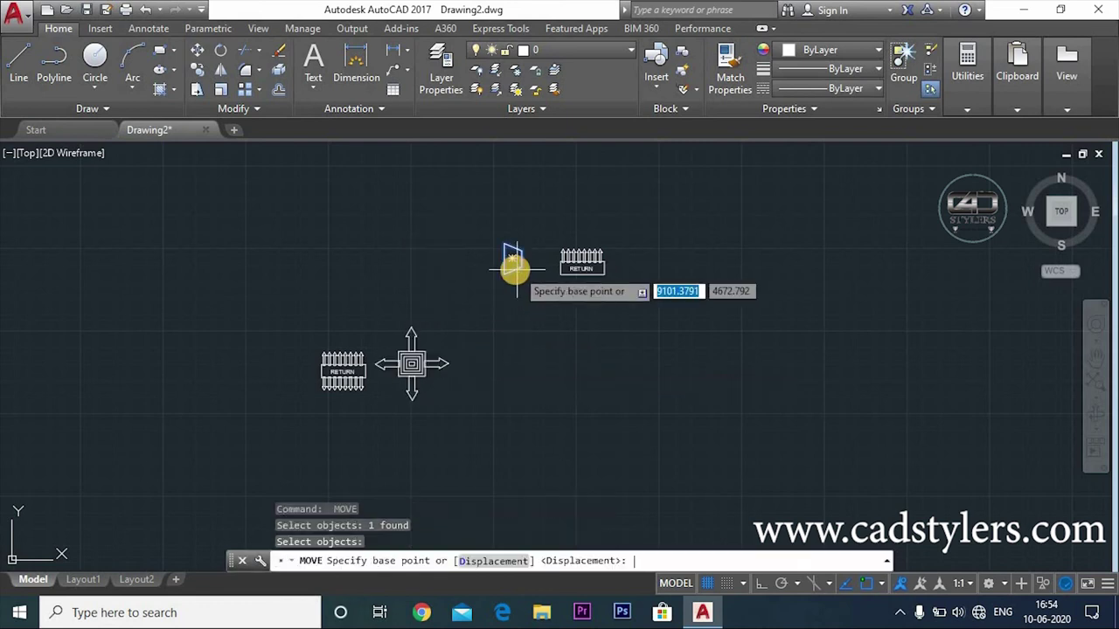
{"action": "left_click", "coordinate": [514, 270]}
{"action": "left_click", "coordinate": [515, 254]}
Move the upper RETURN block to the right of the bend, completing the row
{"action": "key", "text": "Return"}
{"action": "left_click", "coordinate": [591, 259]}
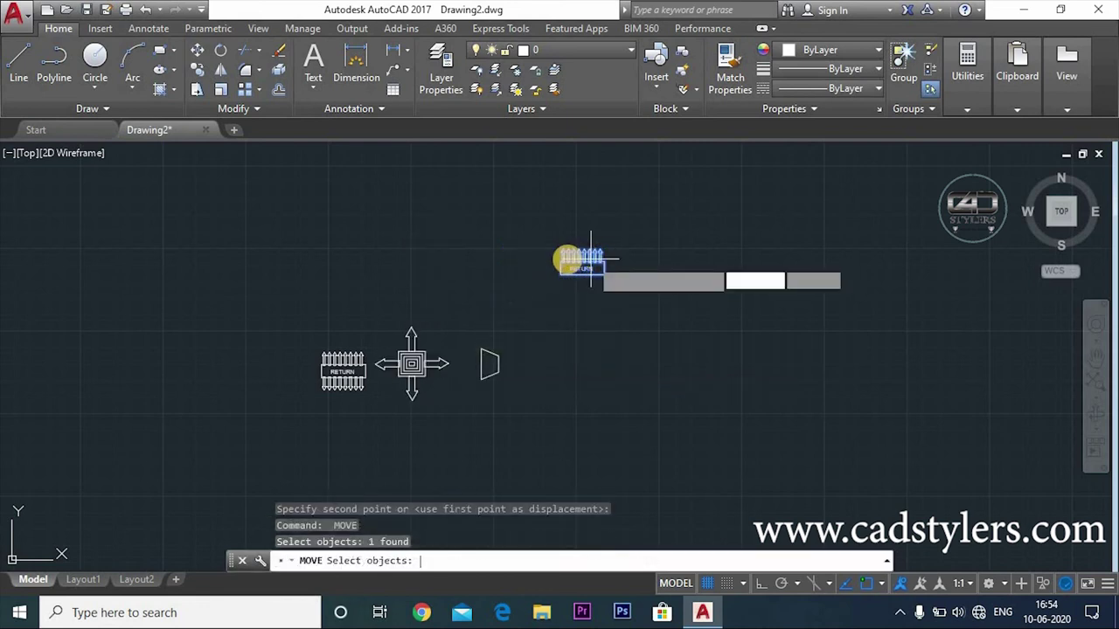
{"action": "key", "text": "Return"}
{"action": "left_click", "coordinate": [582, 258]}
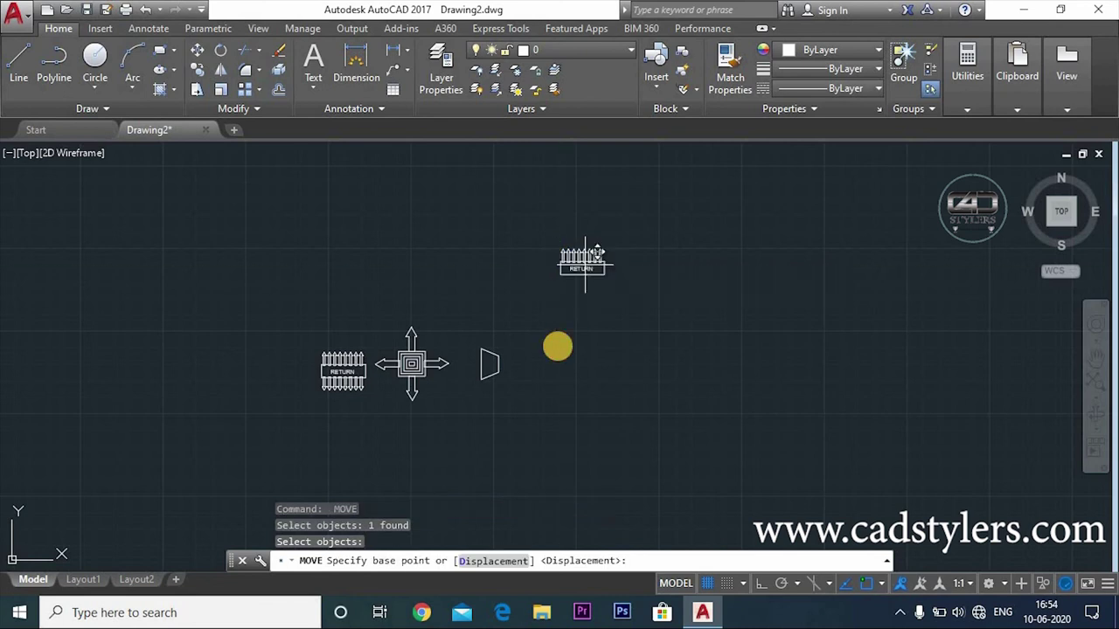
{"action": "left_click", "coordinate": [553, 354]}
{"action": "key", "text": "Escape"}
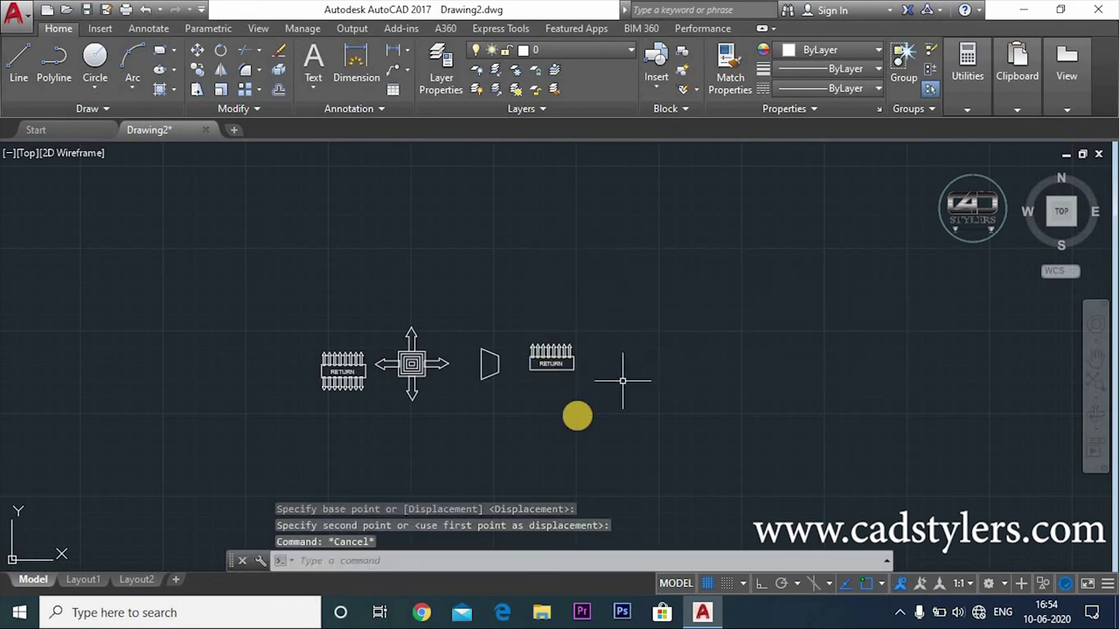
{"action": "middle_click_drag", "start_coordinate": [574, 417], "coordinate": [642, 403]}
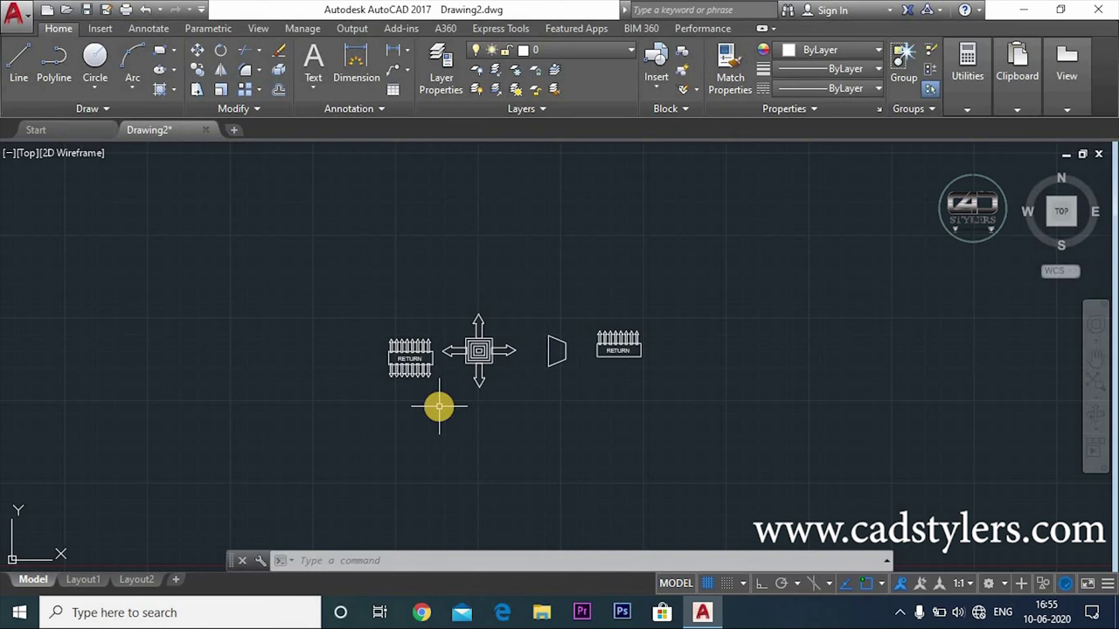
Shift the HVAC block row higher, then open DesignCenter with DC and close it
{"action": "middle_click_drag", "start_coordinate": [439, 406], "coordinate": [441, 362]}
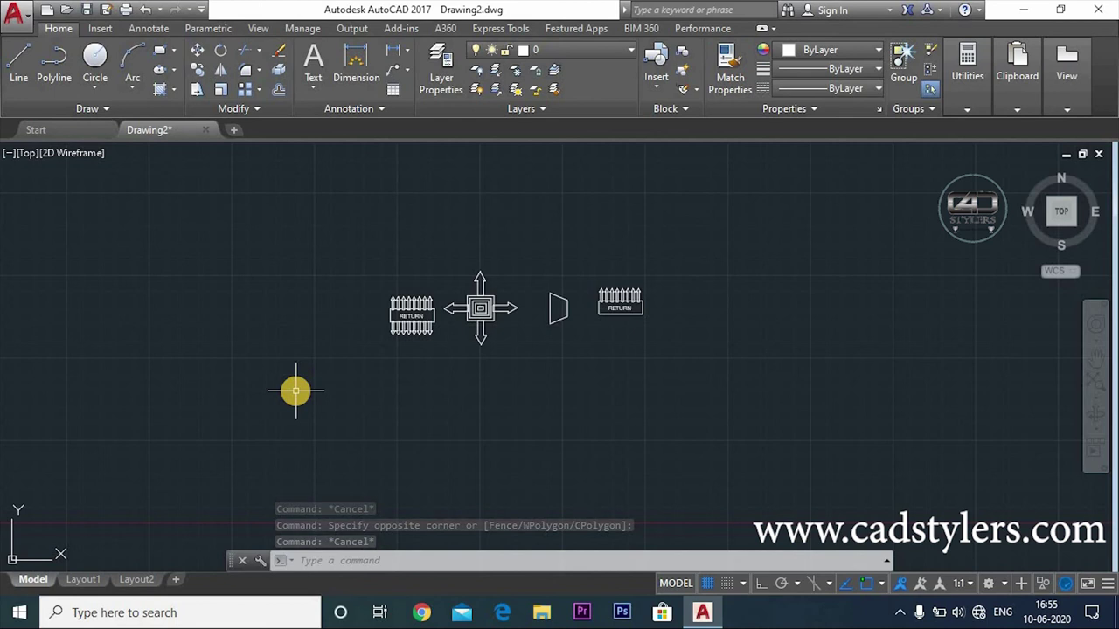
{"action": "key", "text": "Escape"}
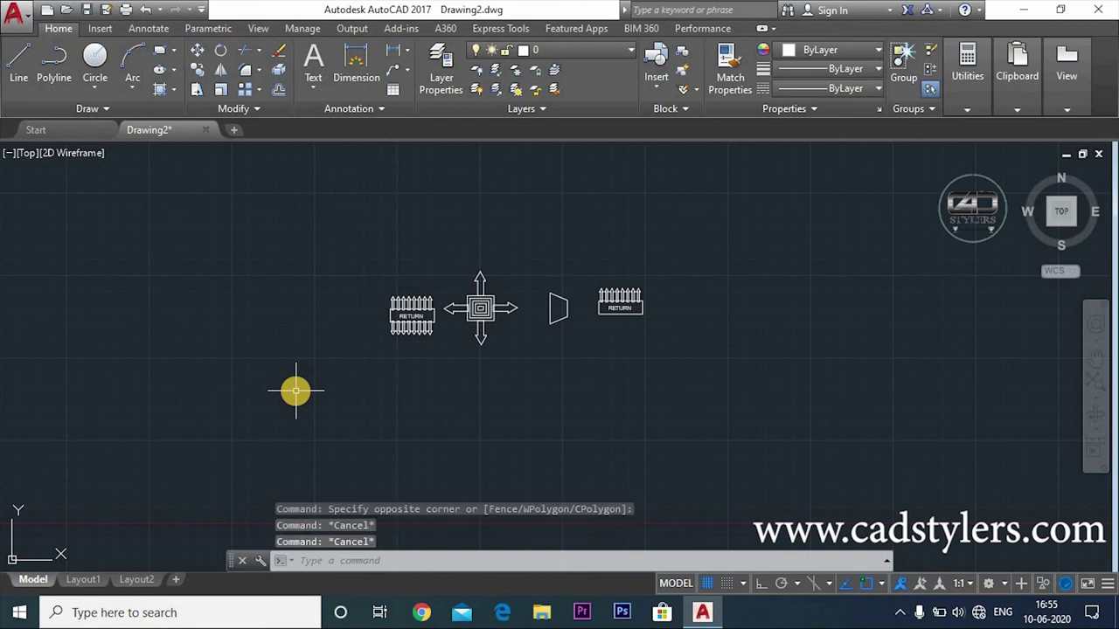
{"action": "type", "text": "DC"}
{"action": "key", "text": "Return"}
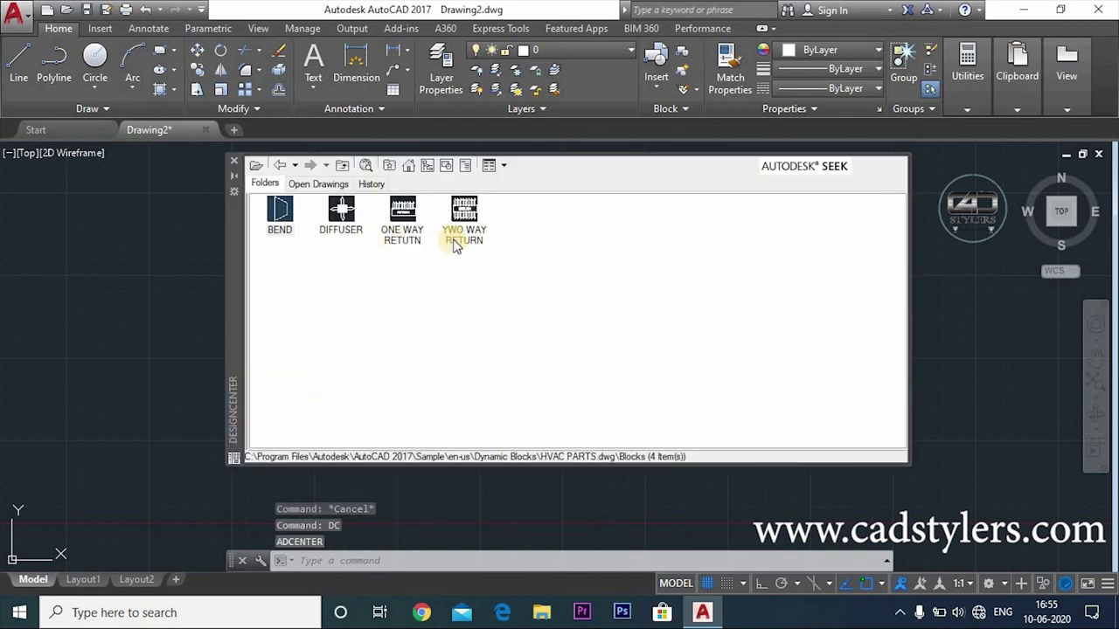
{"action": "left_click", "coordinate": [234, 161]}
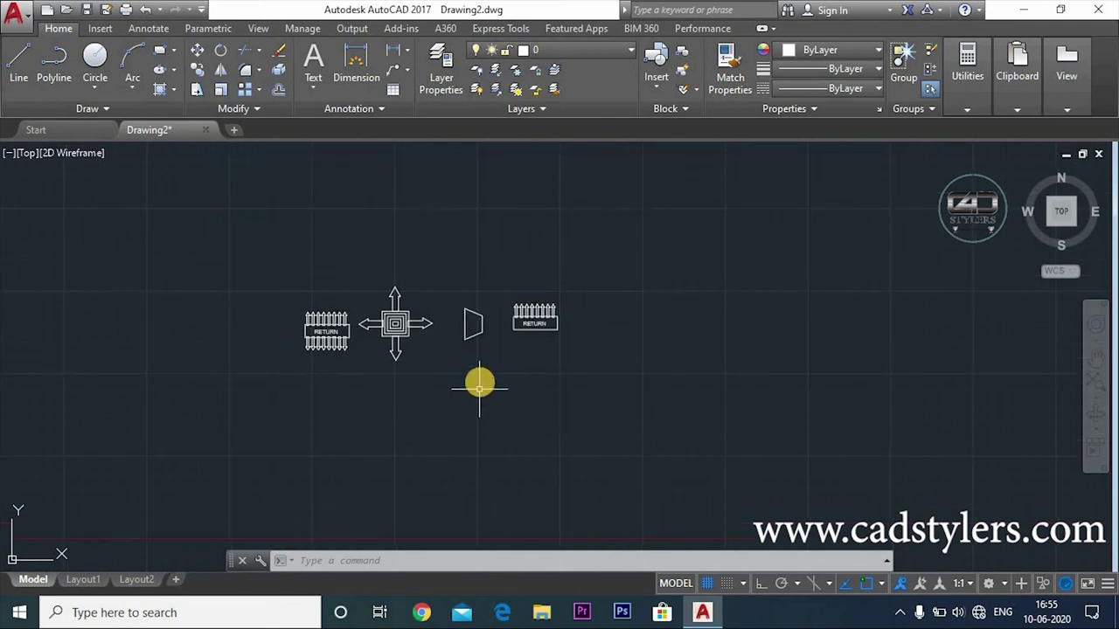
Zoom in and center the four blocks, then minimize AutoCAD to the desktop
{"action": "scroll", "coordinate": [479, 385], "scroll_direction": "up", "scroll_amount": 2}
{"action": "middle_click_drag", "start_coordinate": [469, 361], "coordinate": [524, 419]}
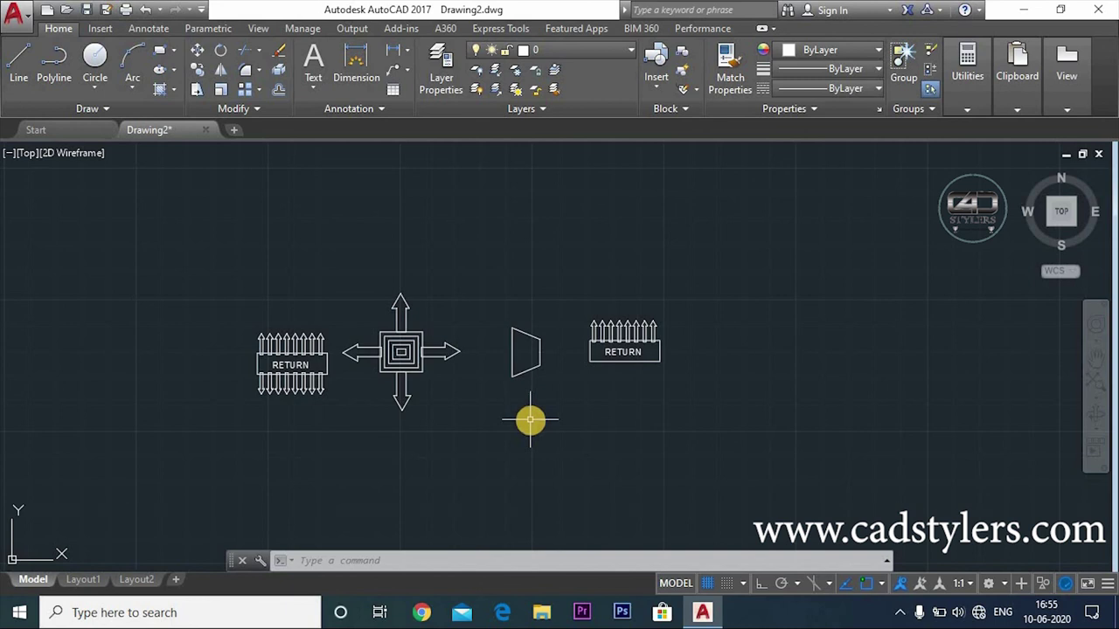
{"action": "left_click", "coordinate": [1023, 10]}
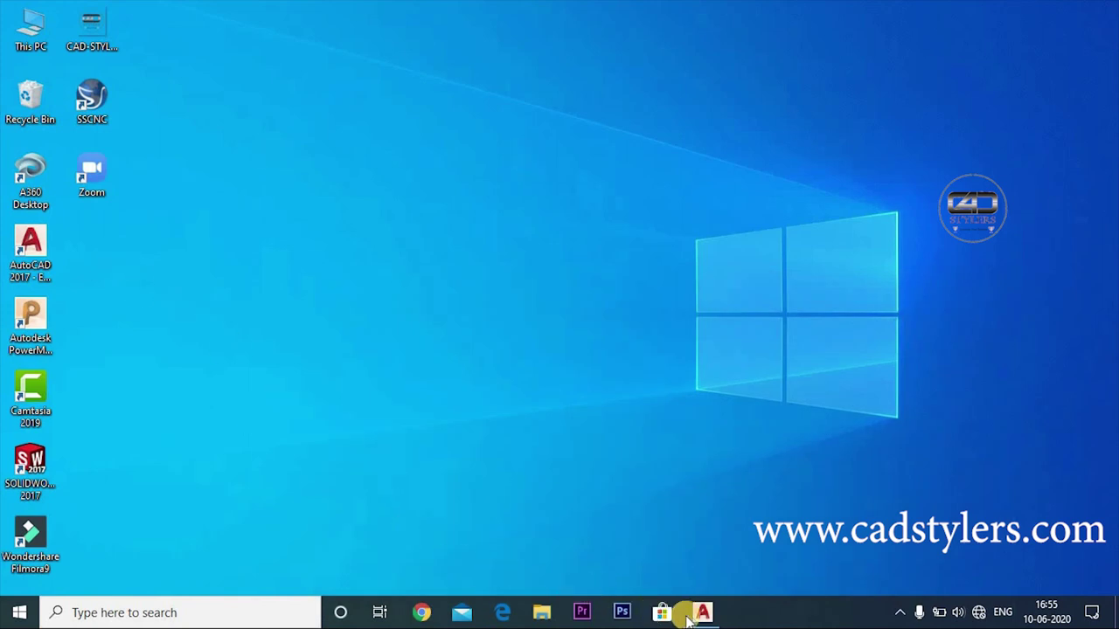
Restore AutoCAD from the taskbar, minimize it once more, and restore it again
{"action": "left_click", "coordinate": [699, 612]}
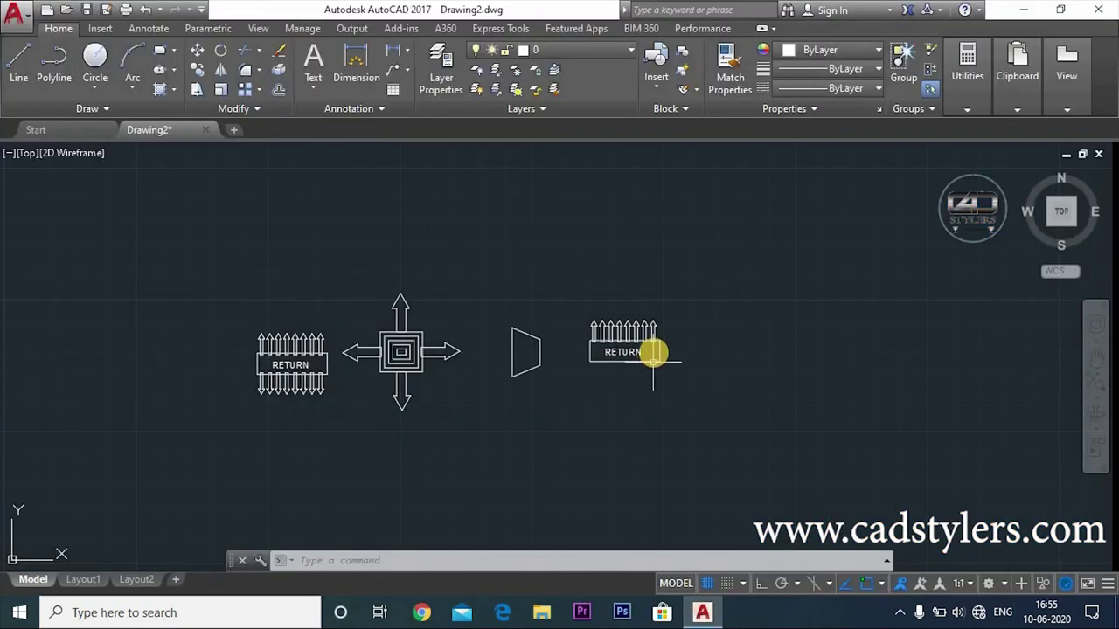
{"action": "left_click", "coordinate": [1023, 10]}
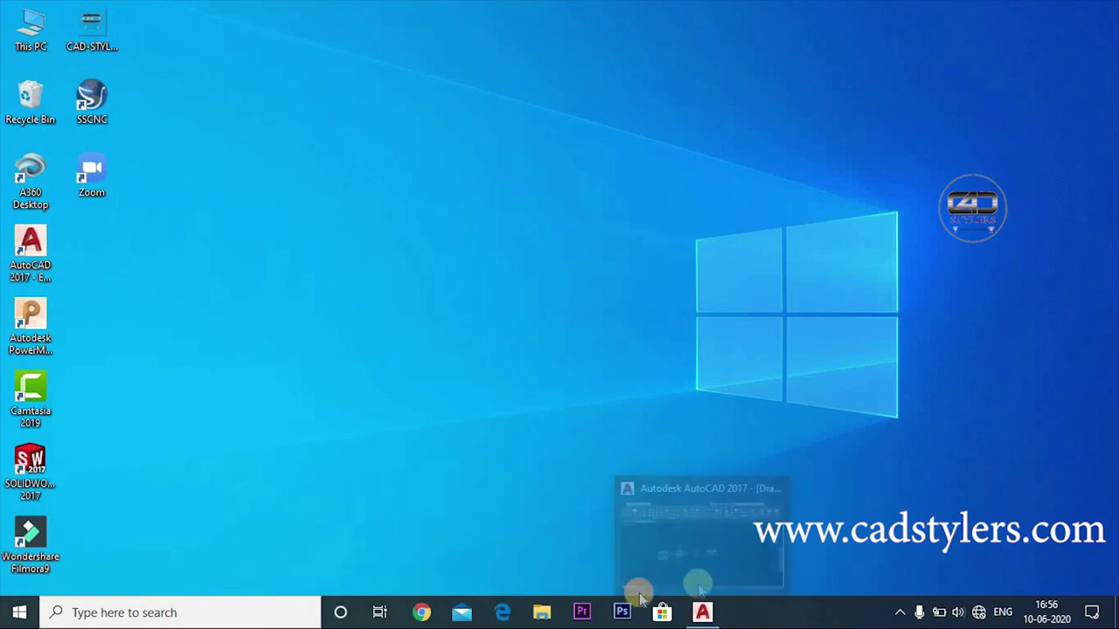
{"action": "left_click", "coordinate": [702, 612]}
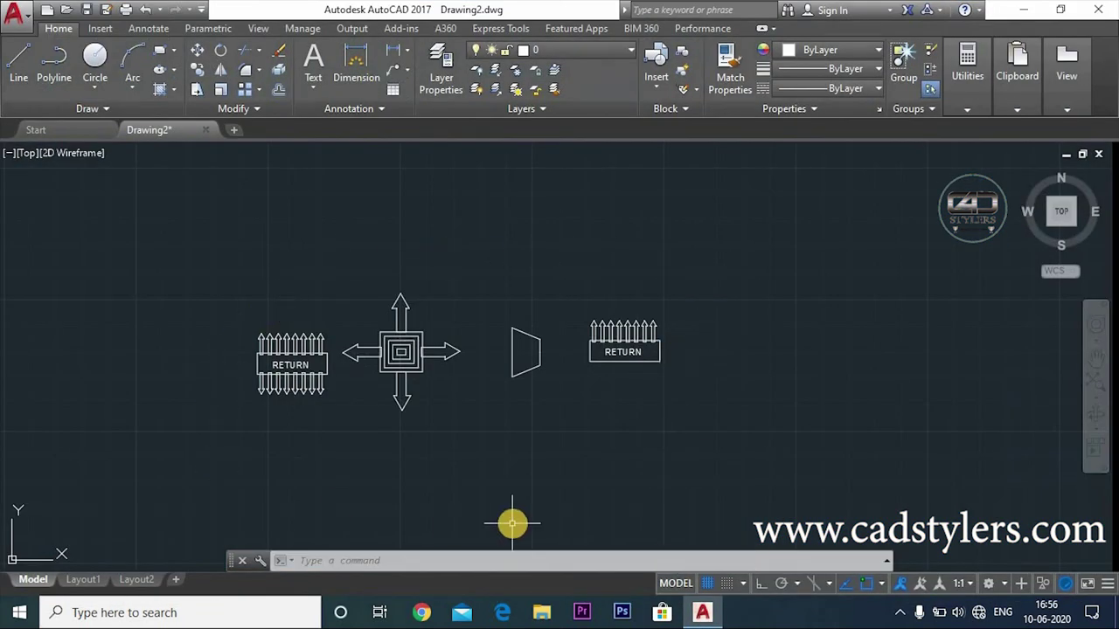
Move the four HVAC blocks higher in view and clear the stray selection
{"action": "middle_click_drag", "start_coordinate": [524, 463], "coordinate": [568, 433]}
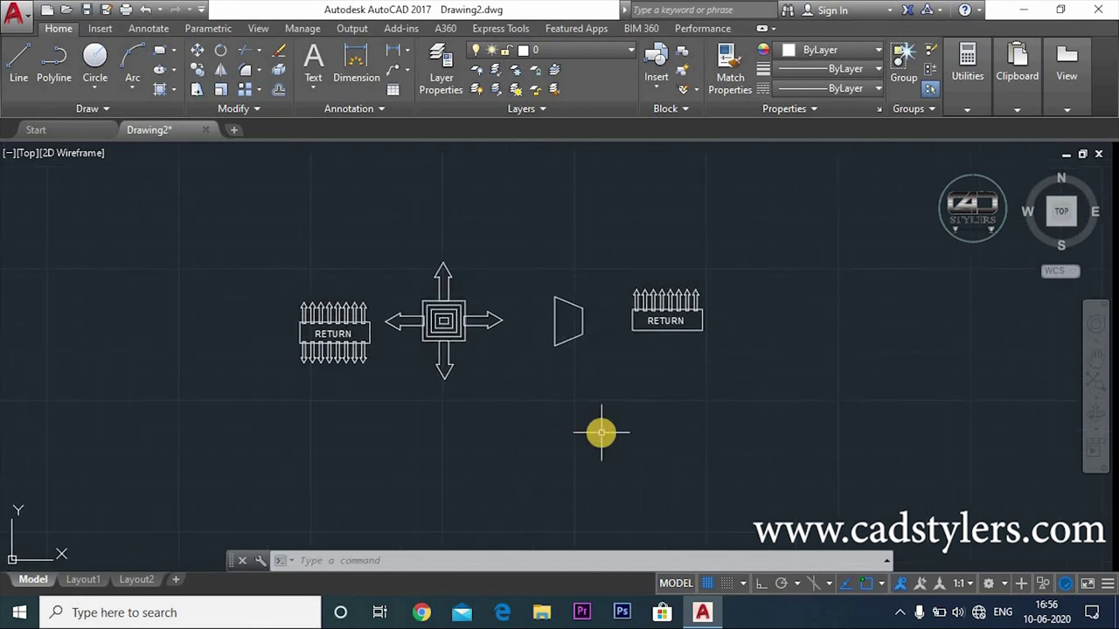
{"action": "left_click", "coordinate": [561, 443]}
{"action": "left_click", "coordinate": [527, 464]}
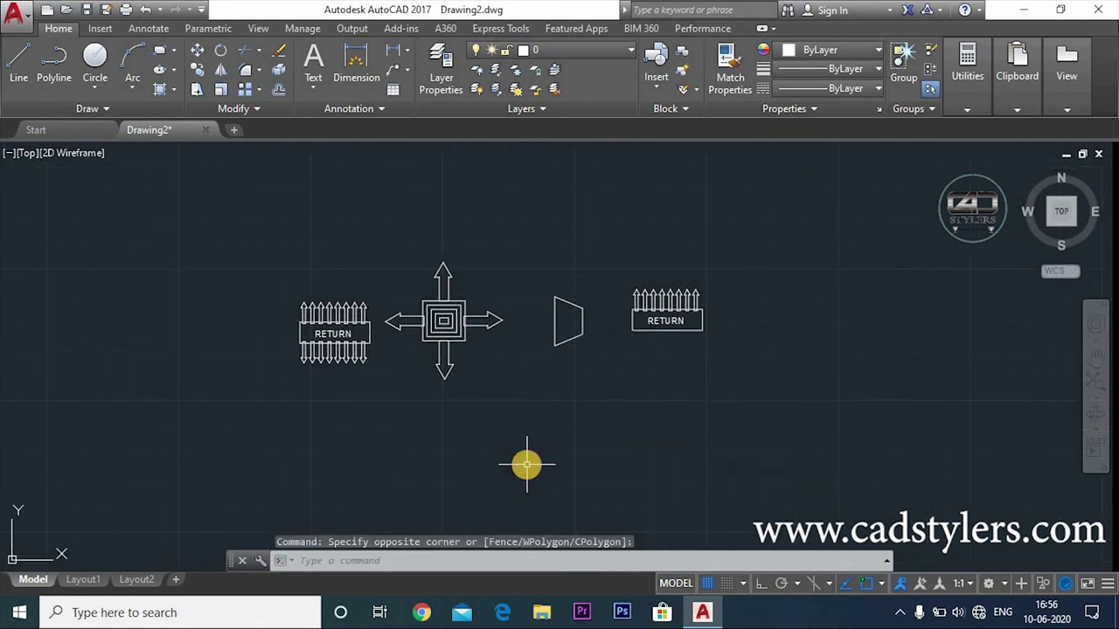
{"action": "key", "text": "Escape"}
{"action": "key", "text": "Escape"}
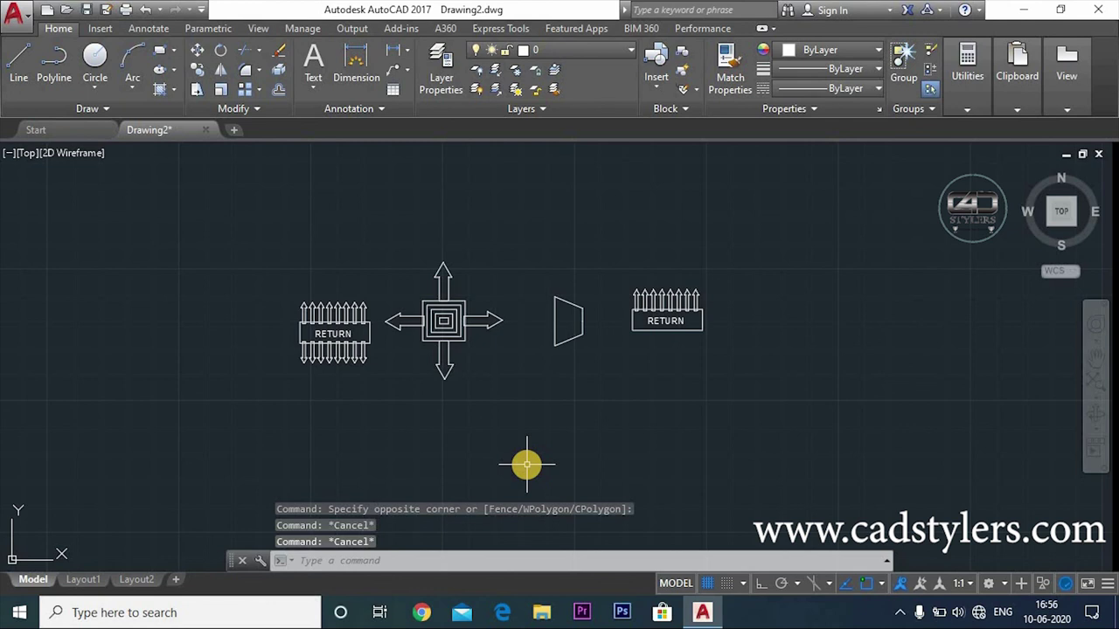